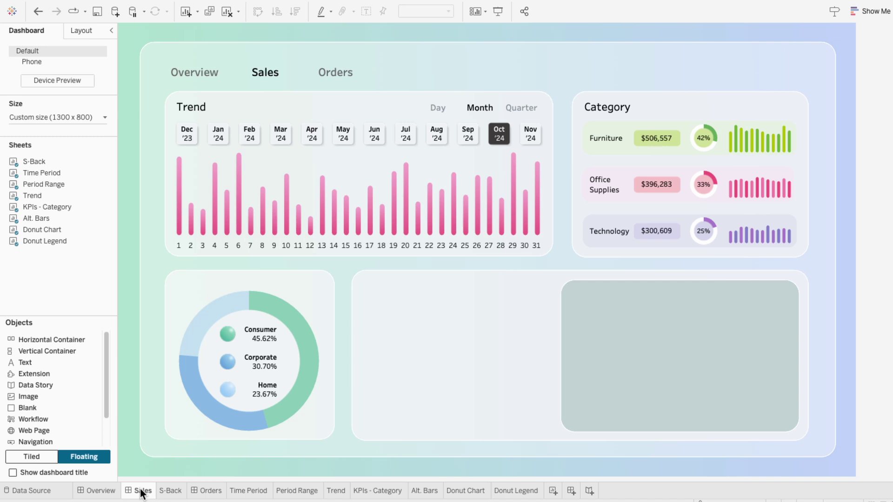
# On the Donut Chart sheet, chart SUM(Sales) by Segment as a pie with Consumer, Corporate, Home slices.
pyautogui.click(456, 492)
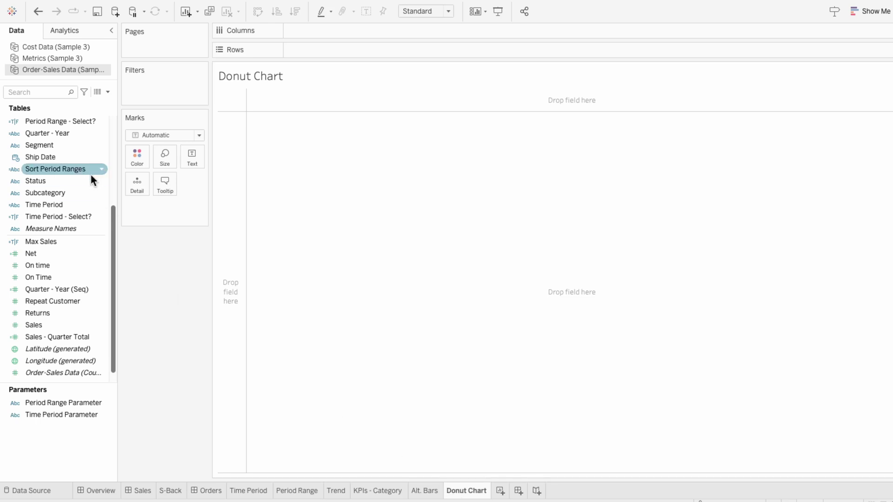
pyautogui.doubleClick(62, 147)
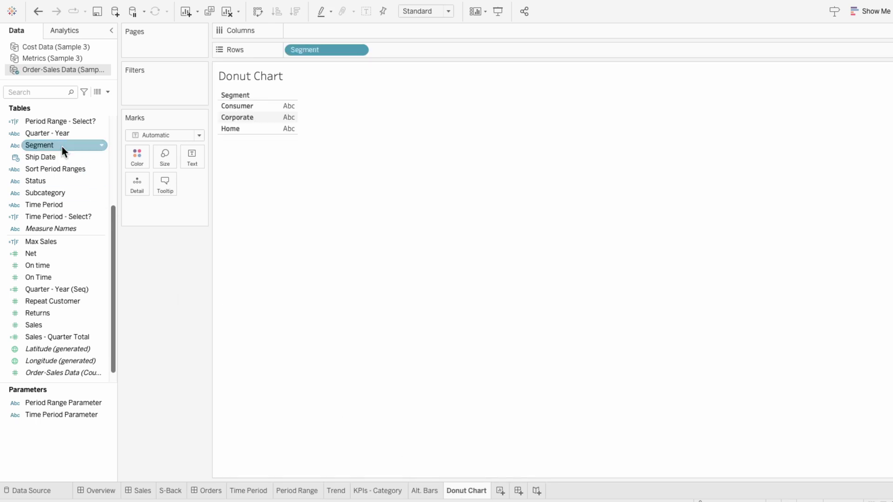
pyautogui.doubleClick(52, 325)
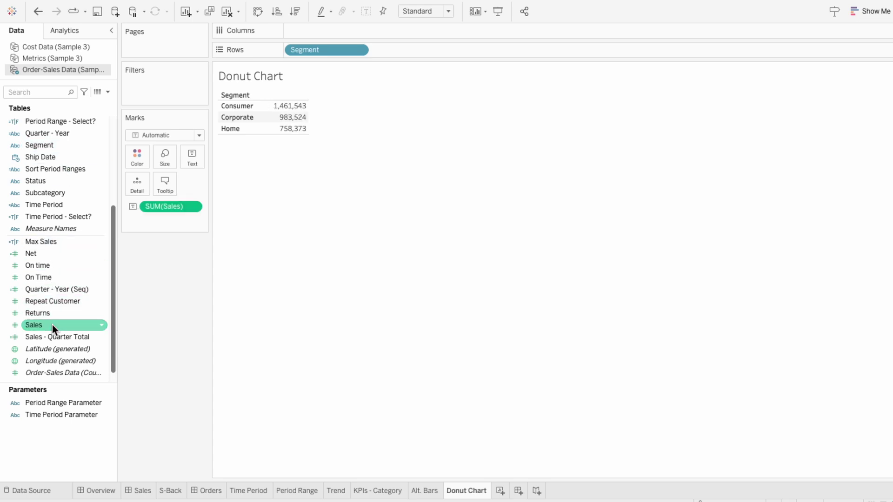
pyautogui.click(874, 13)
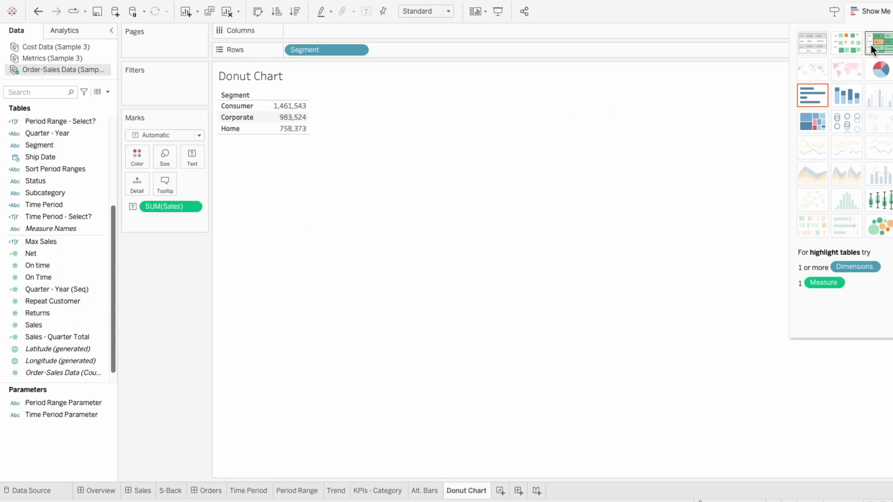
pyautogui.click(873, 75)
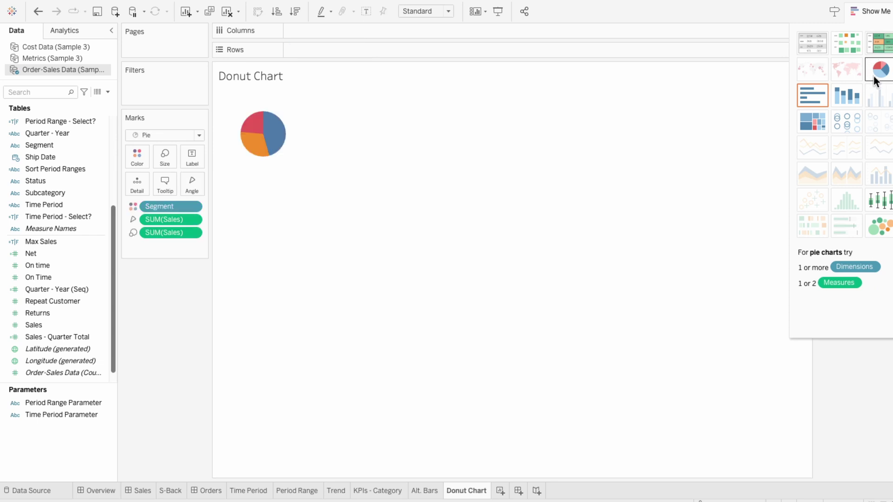
pyautogui.click(874, 15)
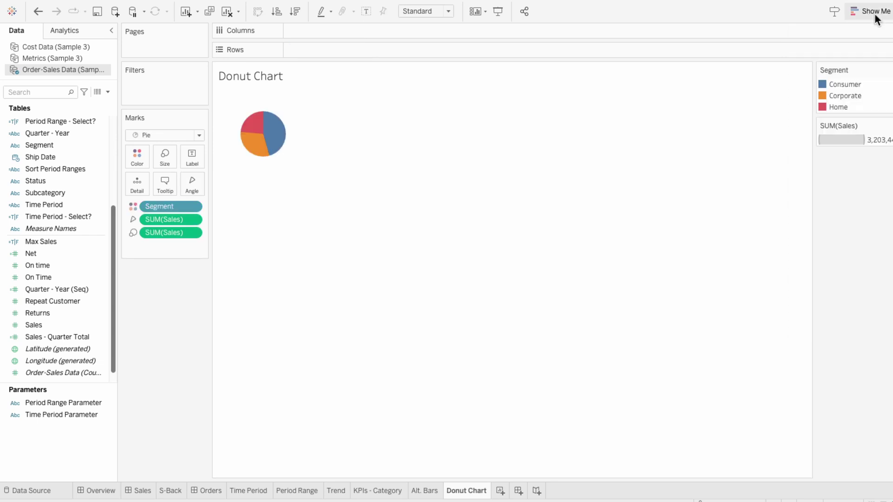
# Add two SUM(0) inline measures to Columns, giving two pie layers.
pyautogui.doubleClick(448, 32)
pyautogui.write('0')
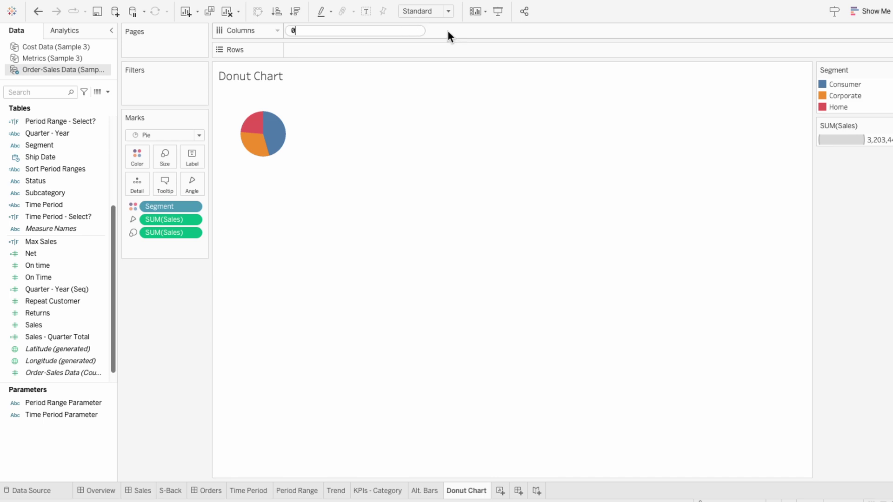
pyautogui.press('Return')
pyautogui.doubleClick(447, 29)
pyautogui.write('0')
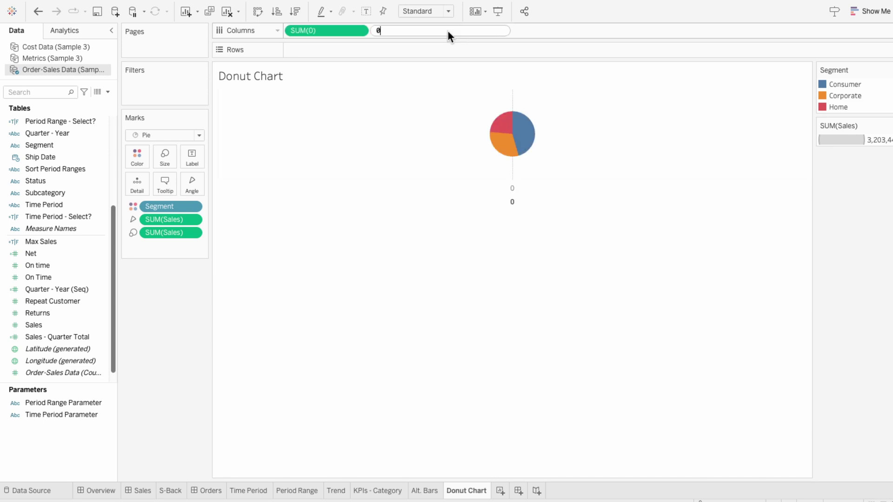
pyautogui.press('Return')
# Make the second SUM(0) layer a plain Circle with no fields and set it to Dual Axis.
pyautogui.click(180, 290)
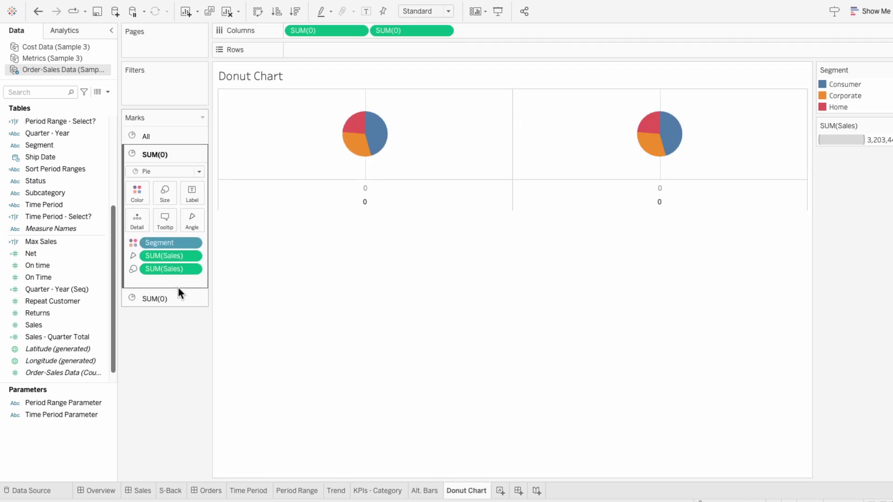
pyautogui.click(179, 298)
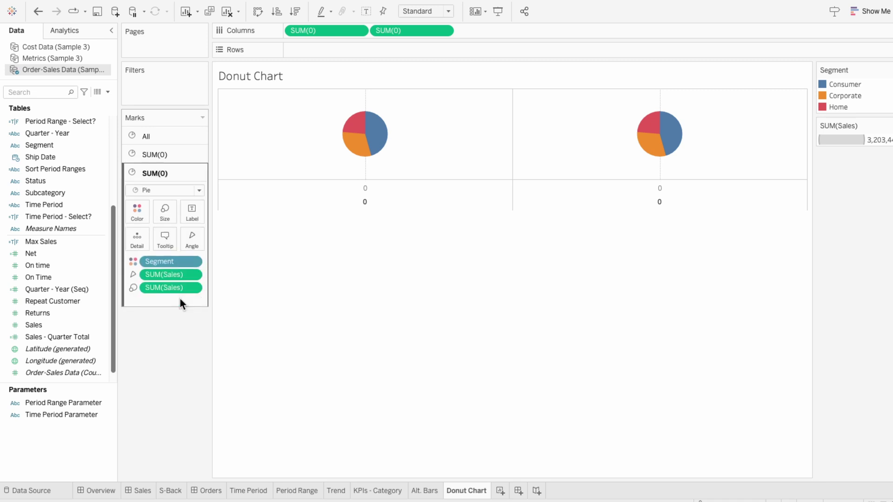
pyautogui.click(163, 191)
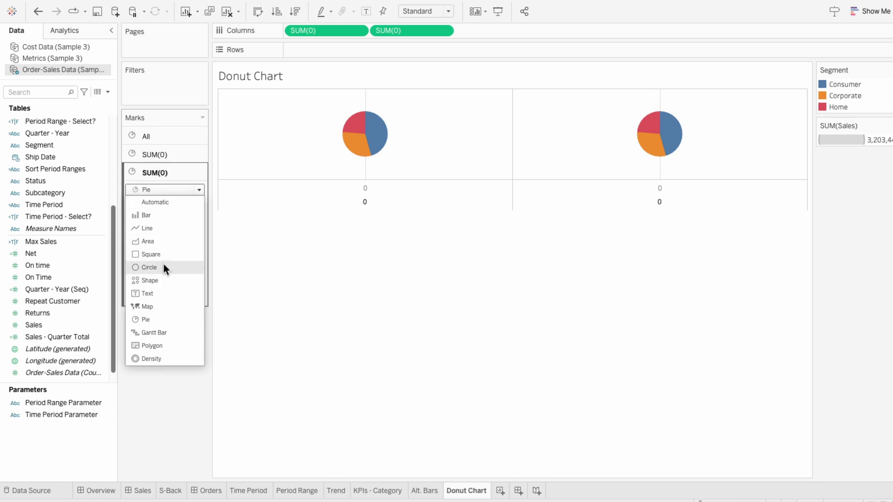
pyautogui.click(163, 264)
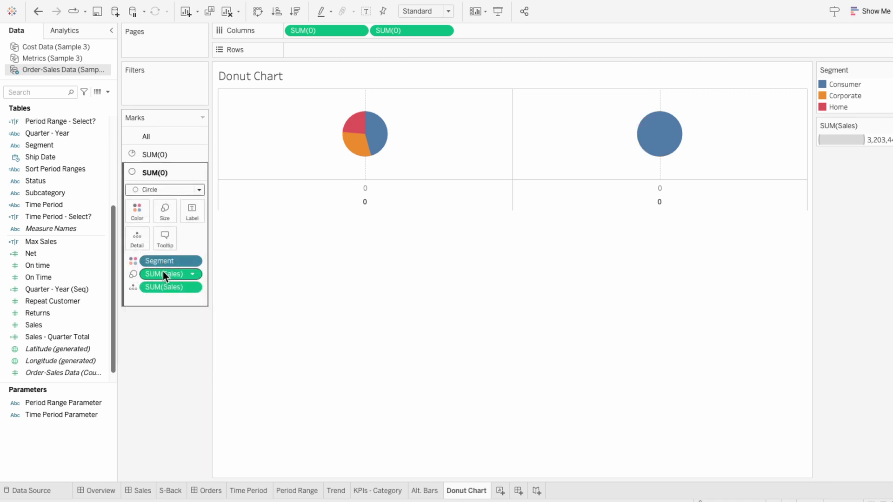
pyautogui.press('Delete')
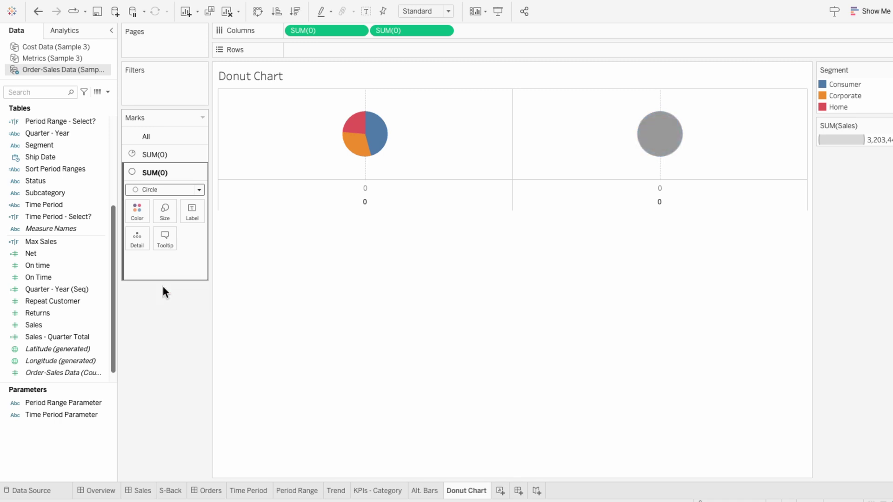
pyautogui.rightClick(397, 33)
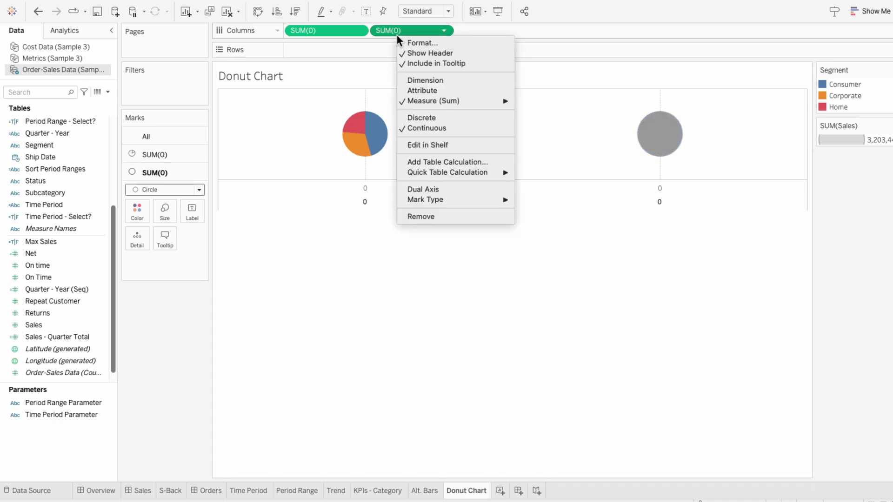
pyautogui.click(417, 189)
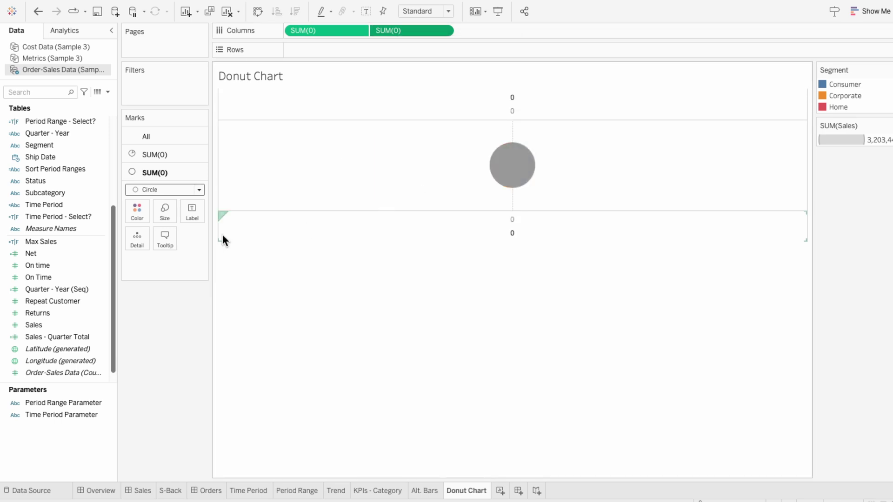
# Enlarge the pie layer and shrink the centre circle so a ring shows.
pyautogui.click(166, 212)
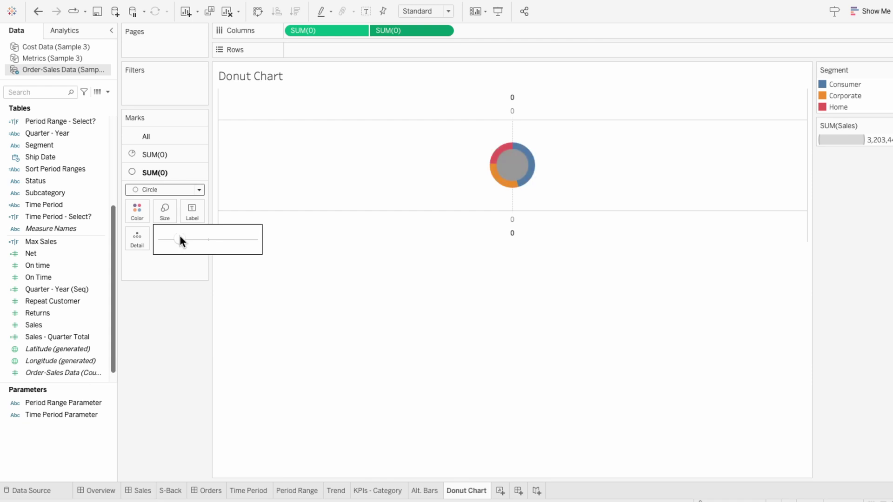
pyautogui.click(170, 153)
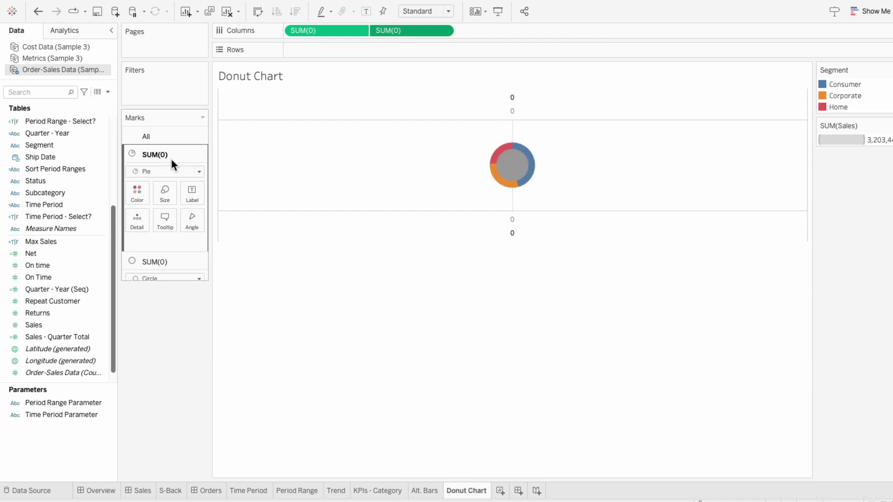
pyautogui.click(171, 195)
pyautogui.click(207, 221)
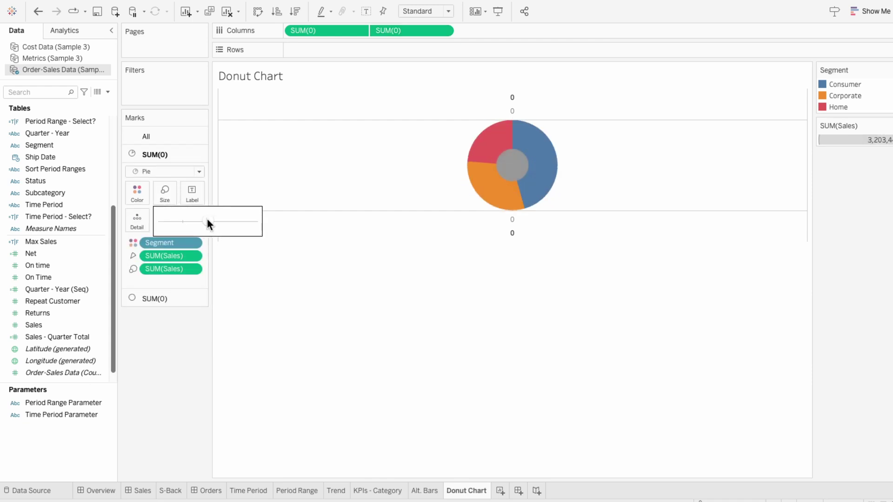
pyautogui.click(169, 289)
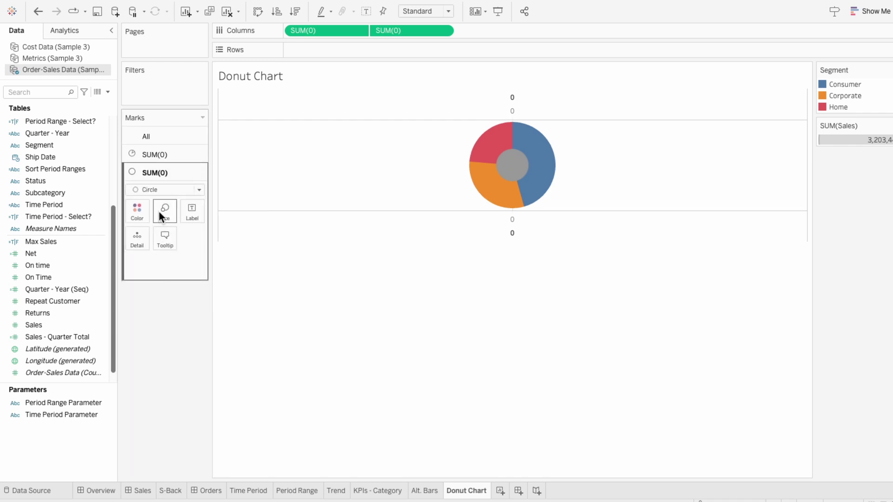
pyautogui.click(162, 212)
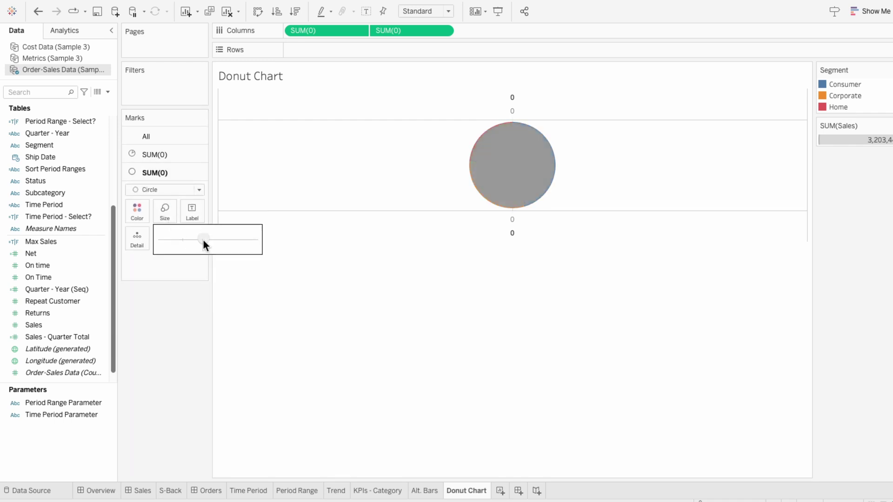
pyautogui.moveTo(202, 239); pyautogui.dragTo(195, 239)
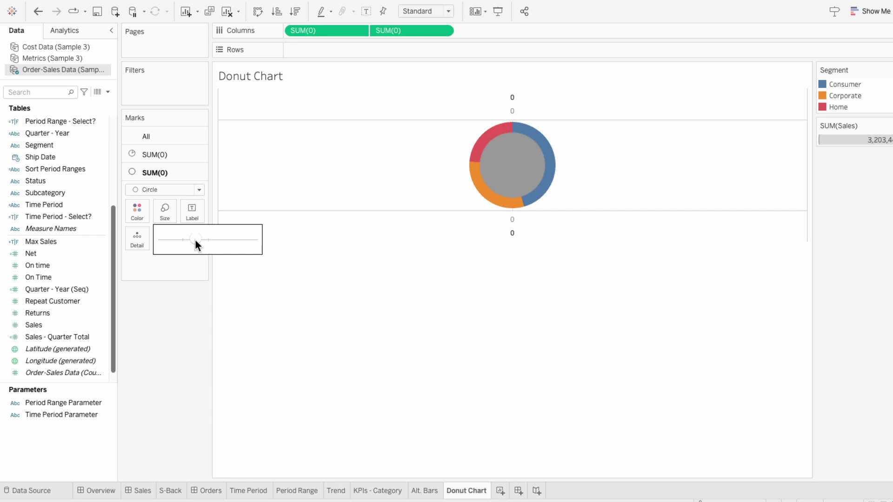
# Colour the centre circle white, sampled from the background.
pyautogui.click(142, 208)
pyautogui.click(171, 314)
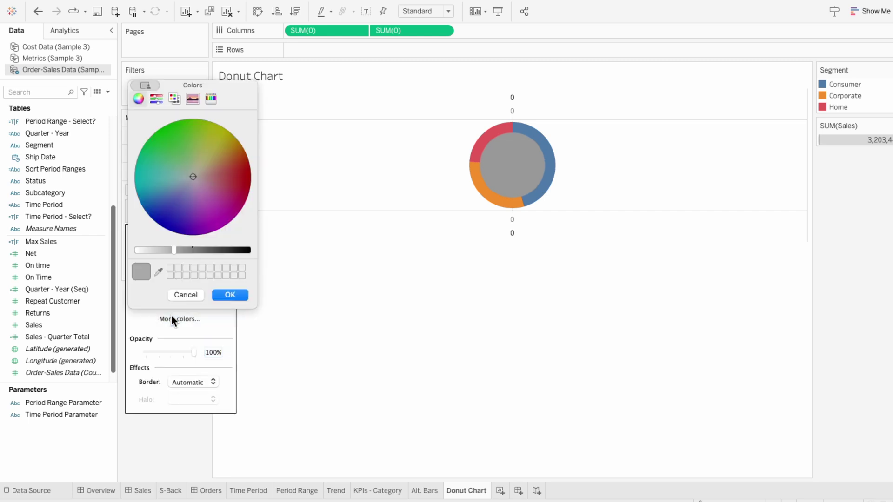
pyautogui.click(159, 271)
pyautogui.click(451, 377)
pyautogui.click(225, 294)
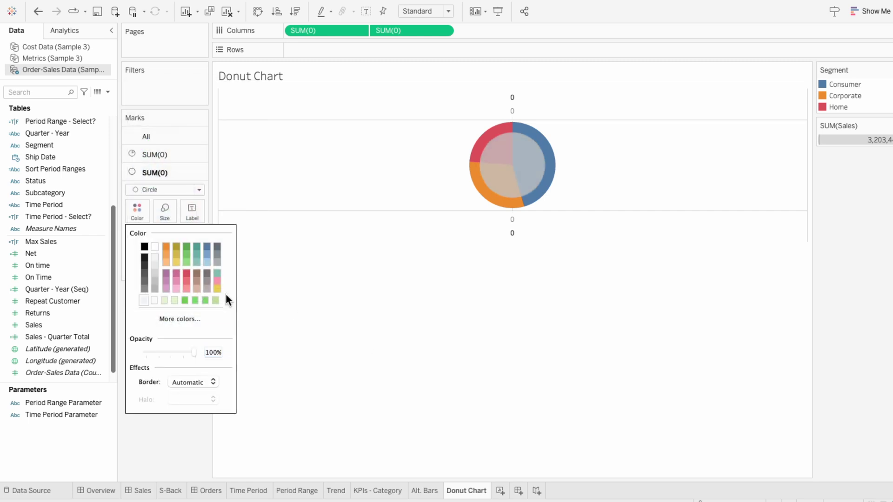
pyautogui.click(313, 315)
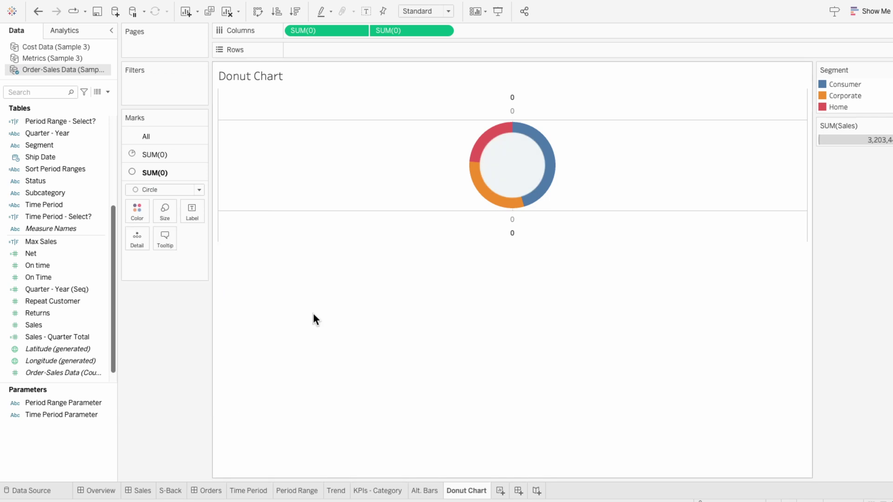
# Hide the bottom axis header and set the worksheet shading to None.
pyautogui.rightClick(374, 223)
pyautogui.click(386, 321)
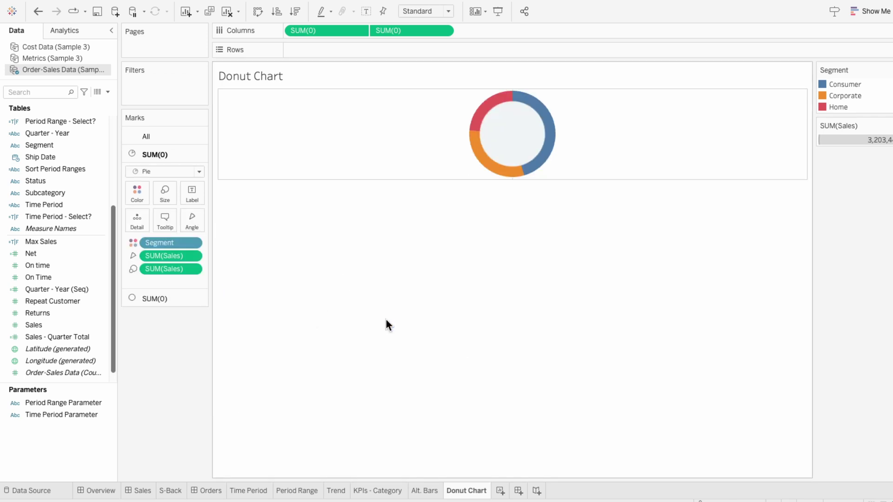
pyautogui.rightClick(359, 159)
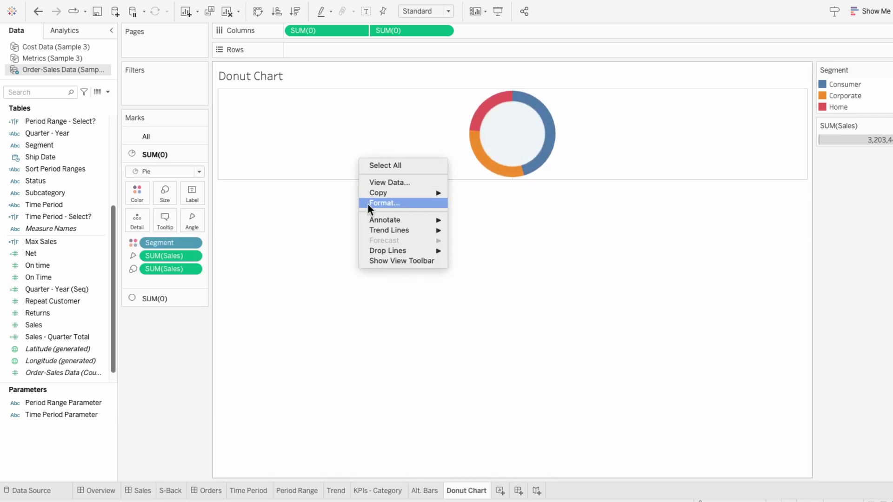
pyautogui.click(368, 203)
pyautogui.click(42, 51)
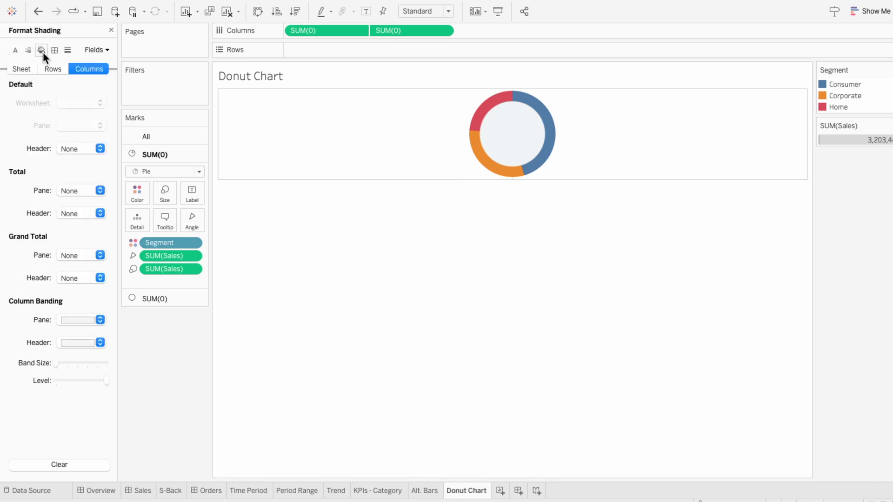
pyautogui.click(21, 68)
pyautogui.click(72, 103)
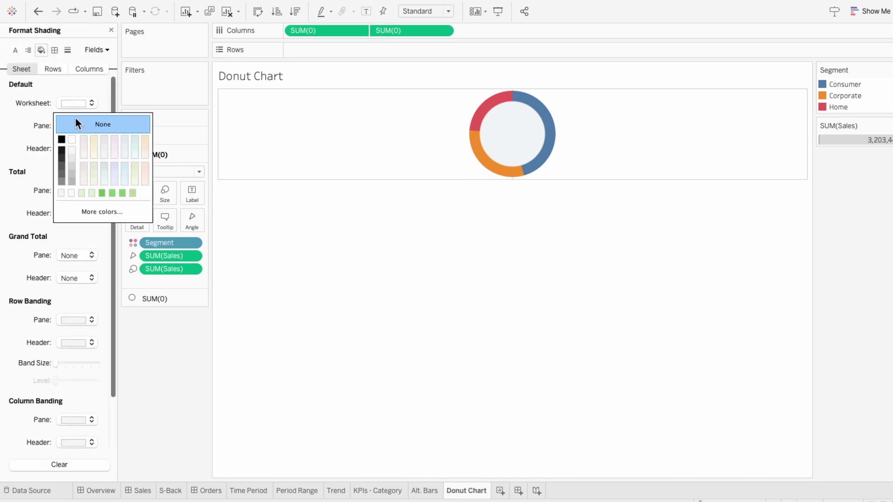
pyautogui.click(76, 120)
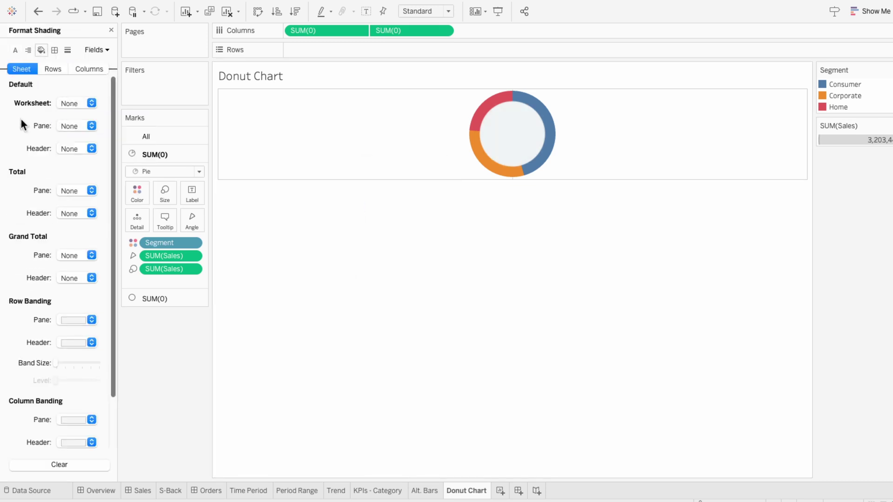
# Set the row and column divider borders to None.
pyautogui.click(56, 50)
pyautogui.click(70, 319)
pyautogui.click(72, 339)
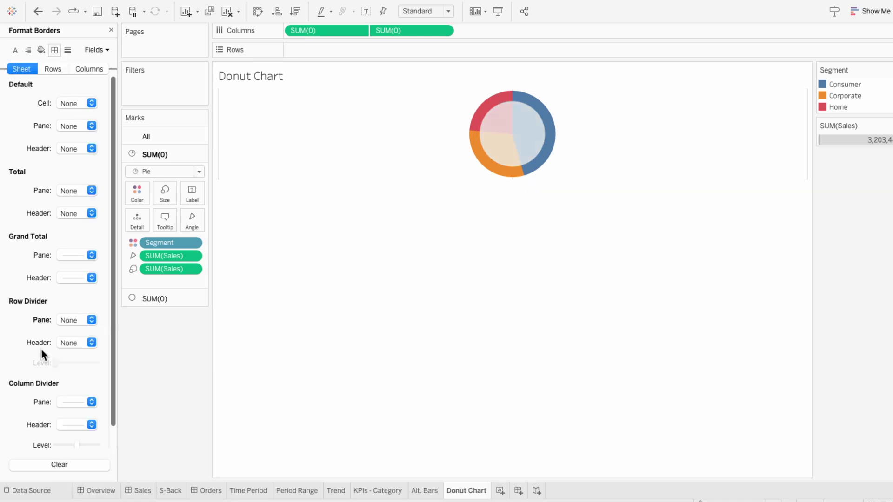
pyautogui.click(77, 406)
pyautogui.click(91, 236)
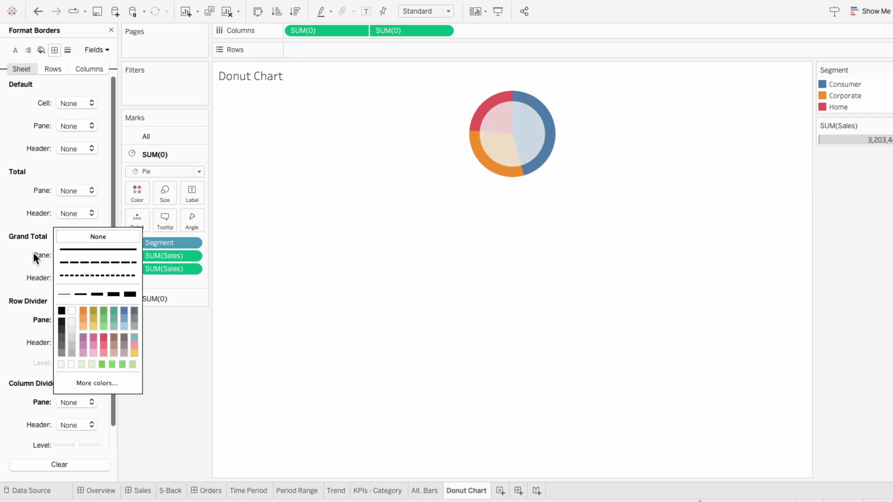
# Set the zero lines and column grid lines to None.
pyautogui.click(68, 49)
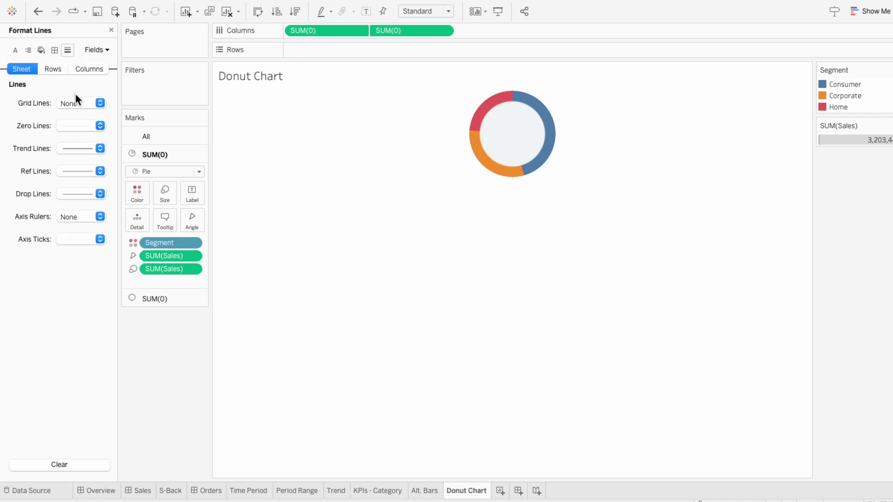
pyautogui.click(80, 125)
pyautogui.click(82, 145)
pyautogui.click(90, 69)
pyautogui.click(82, 103)
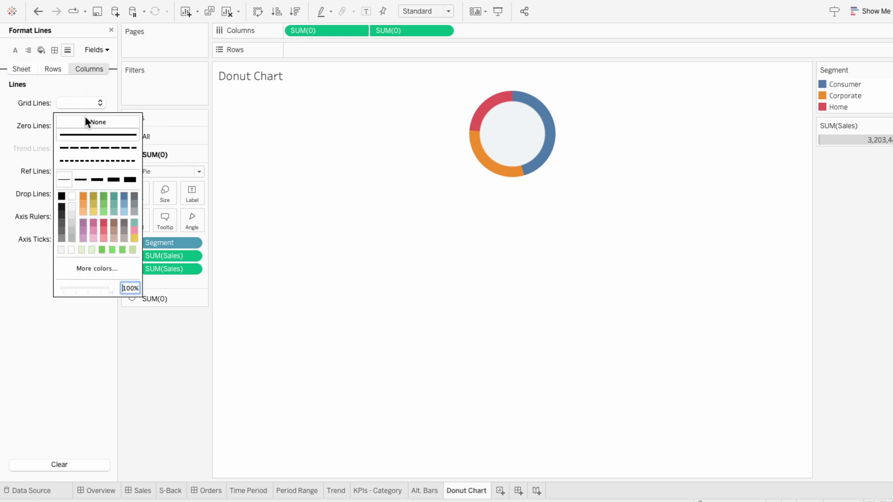
pyautogui.click(85, 118)
pyautogui.click(19, 115)
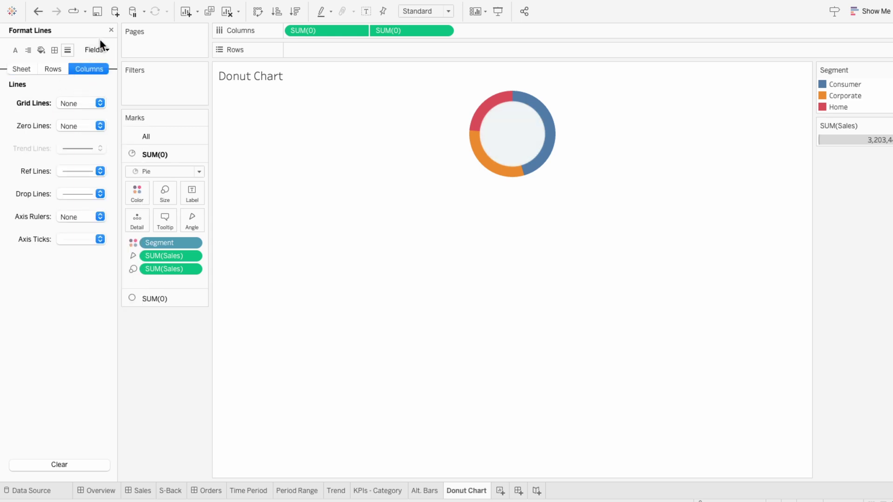
pyautogui.click(111, 30)
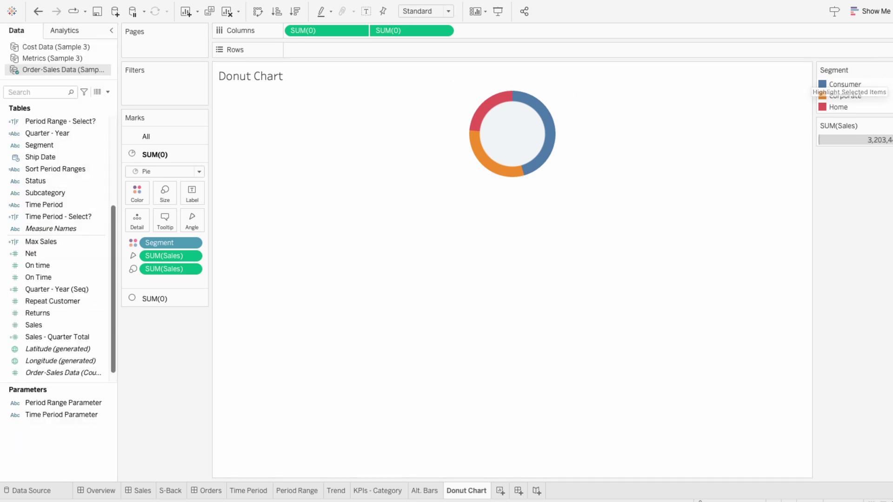
# In Edit Colors for Segment, assign custom teal to Consumer, light blue to Corporate, pale blue to Home.
pyautogui.click(888, 70)
pyautogui.click(889, 80)
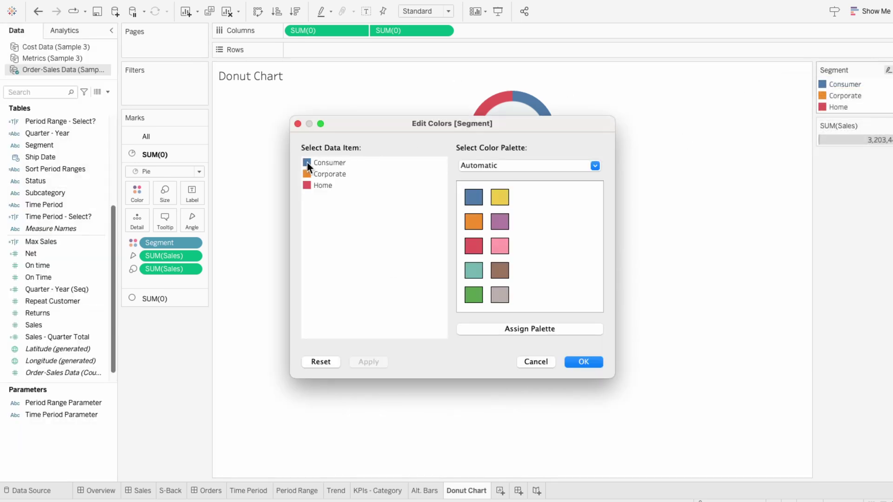
pyautogui.doubleClick(307, 164)
pyautogui.click(159, 250)
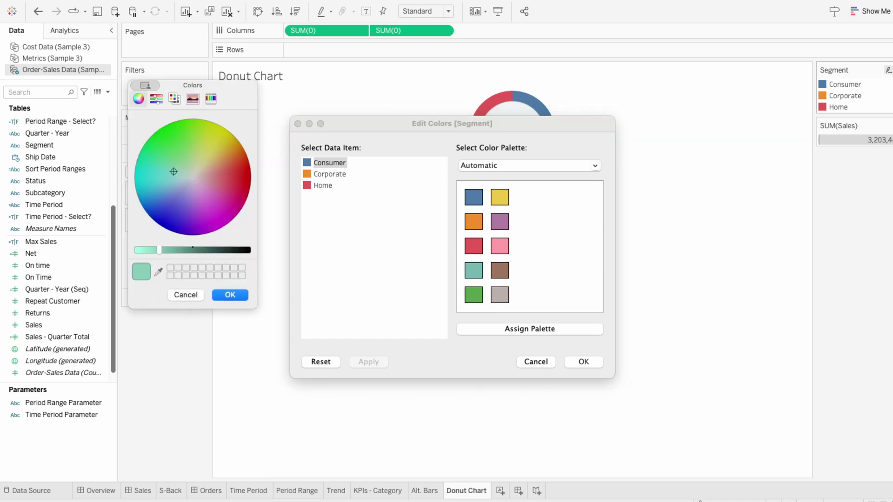
pyautogui.click(238, 295)
pyautogui.doubleClick(304, 174)
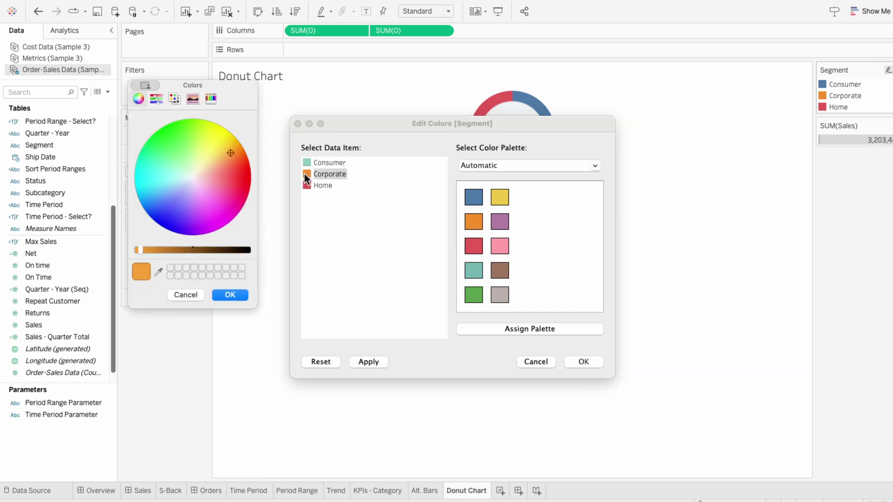
pyautogui.click(172, 188)
pyautogui.click(236, 298)
pyautogui.doubleClick(307, 185)
pyautogui.click(183, 186)
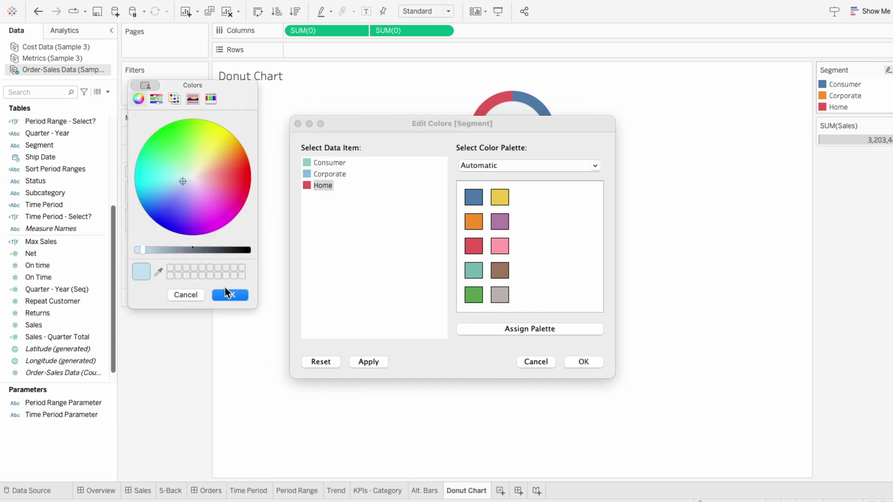
pyautogui.click(226, 293)
pyautogui.click(600, 362)
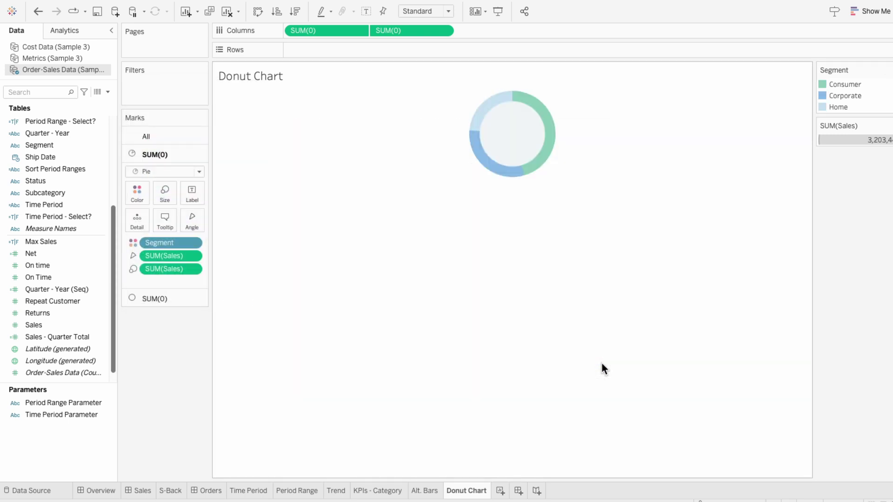
# Add a new worksheet named 'Donut Legend'.
pyautogui.click(500, 490)
pyautogui.write('D')
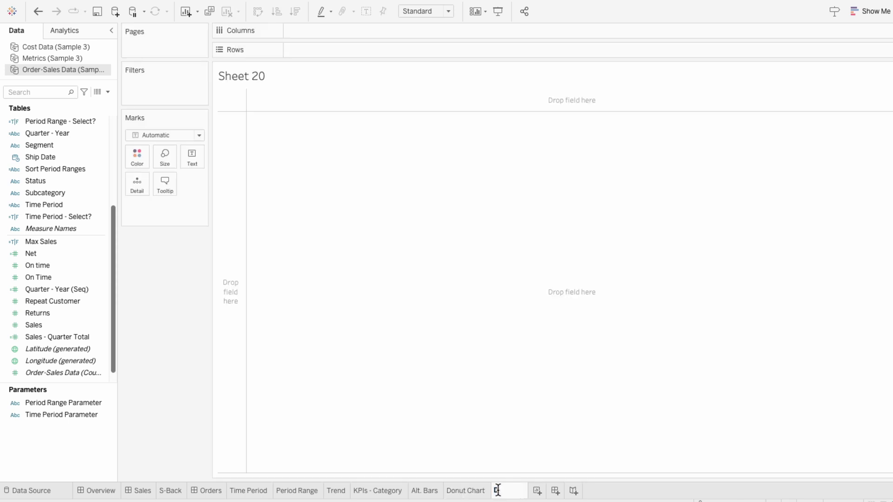
pyautogui.write('onut Legend')
pyautogui.press('Return')
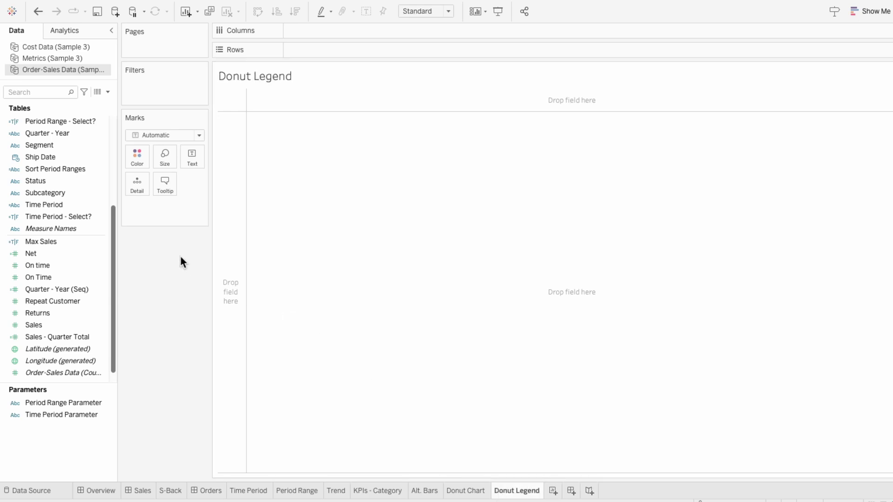
# Put Segment on Rows, set the mark type to Shape, and assign Segment to Shape.
pyautogui.moveTo(69, 144); pyautogui.dragTo(322, 49)
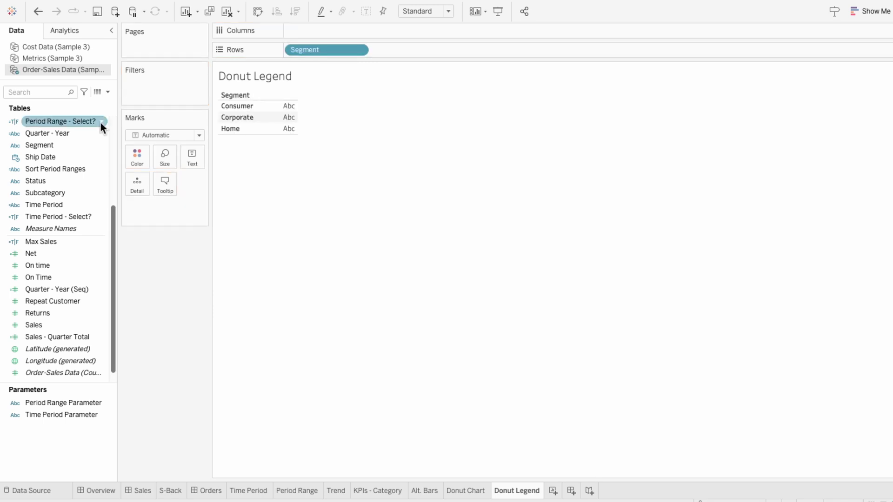
pyautogui.moveTo(73, 144); pyautogui.dragTo(169, 199)
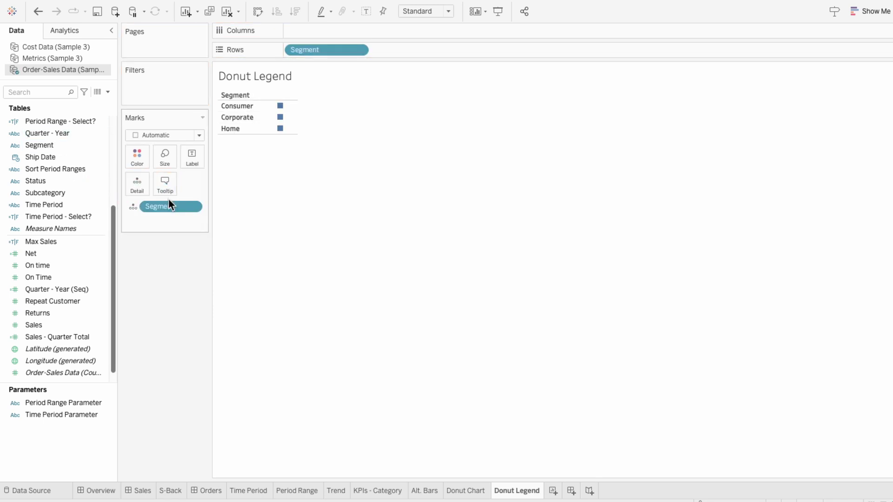
pyautogui.click(166, 135)
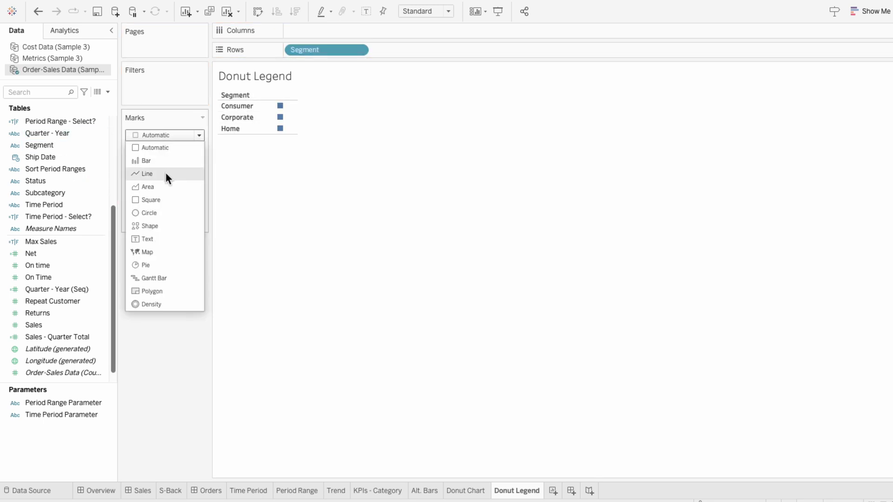
pyautogui.click(172, 225)
pyautogui.click(132, 206)
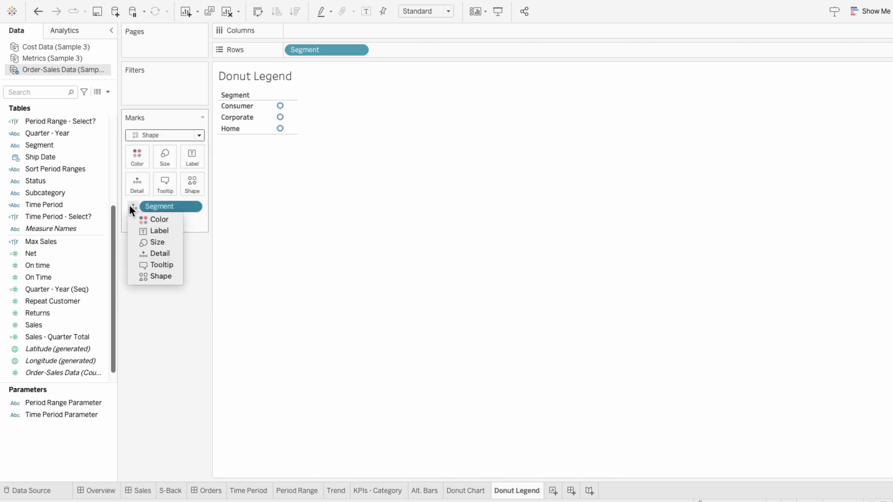
pyautogui.click(154, 277)
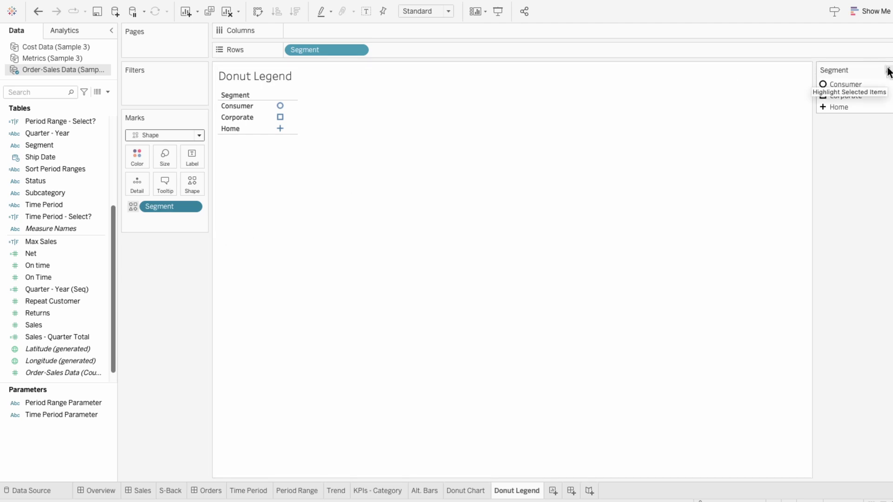
# From the Legends shape palette, give Consumer a teal ball, Corporate a blue ball, Home a light blue ball.
pyautogui.click(887, 71)
pyautogui.click(882, 81)
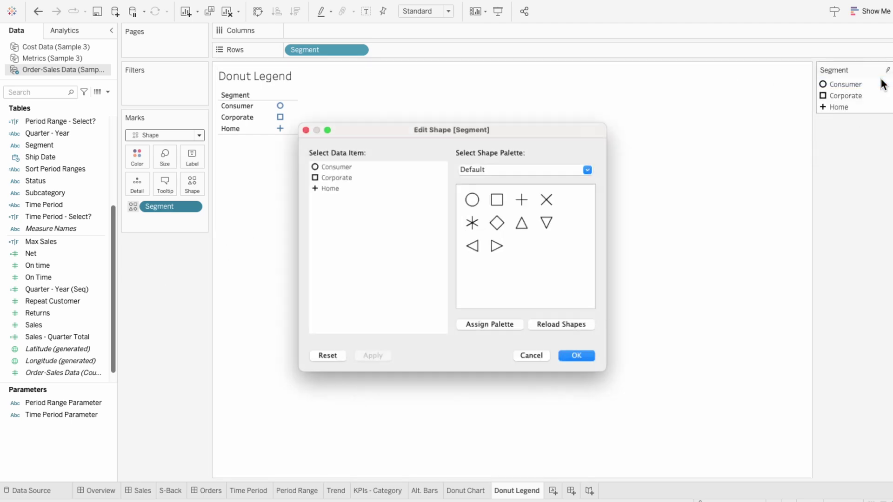
pyautogui.click(506, 166)
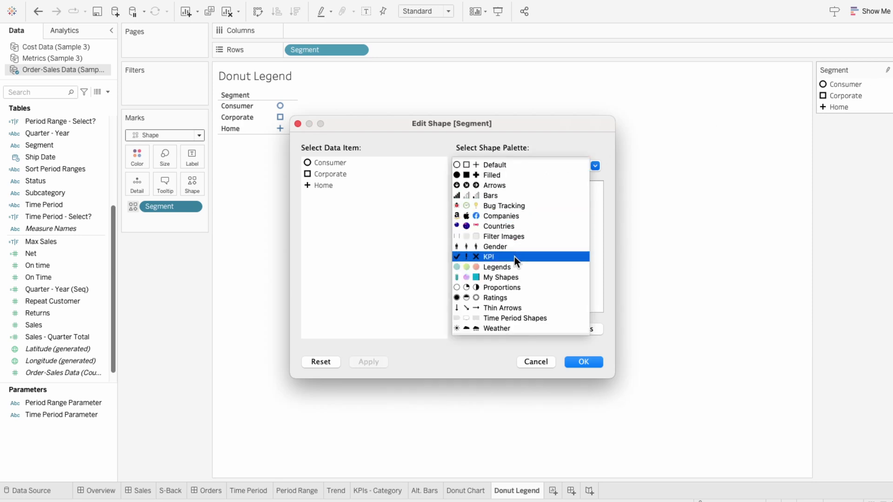
pyautogui.click(509, 268)
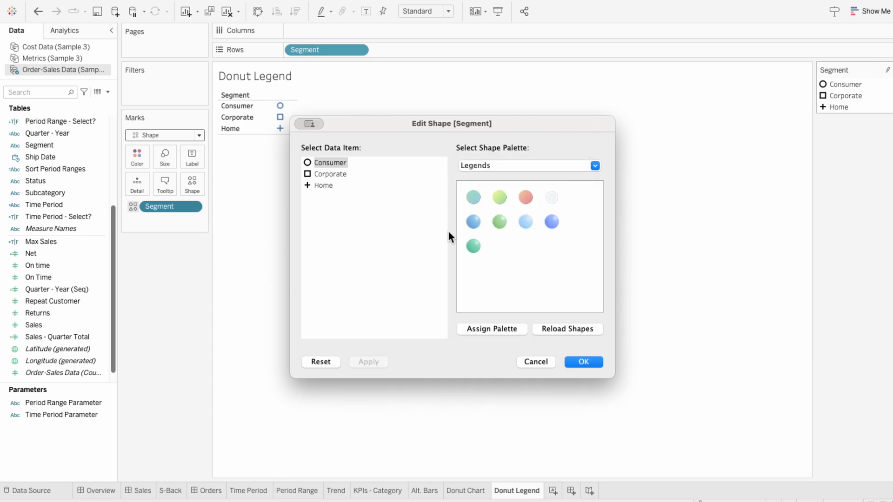
pyautogui.click(473, 246)
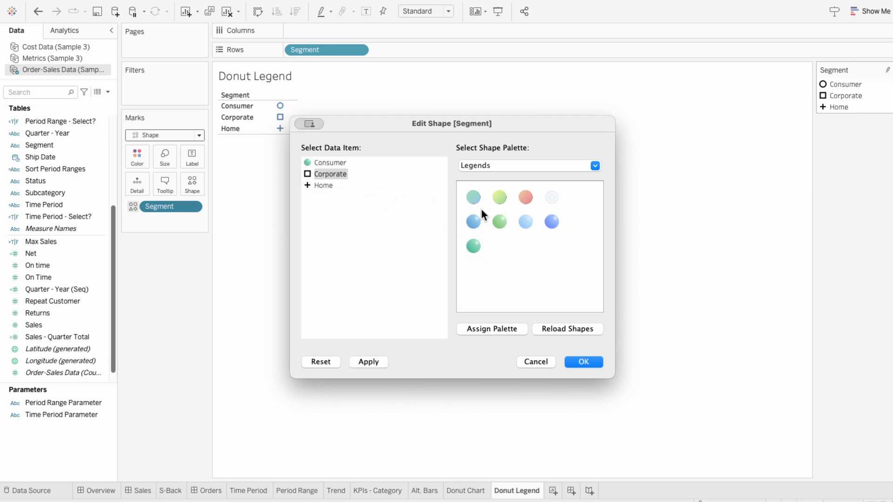
pyautogui.click(473, 221)
pyautogui.click(326, 185)
pyautogui.click(525, 222)
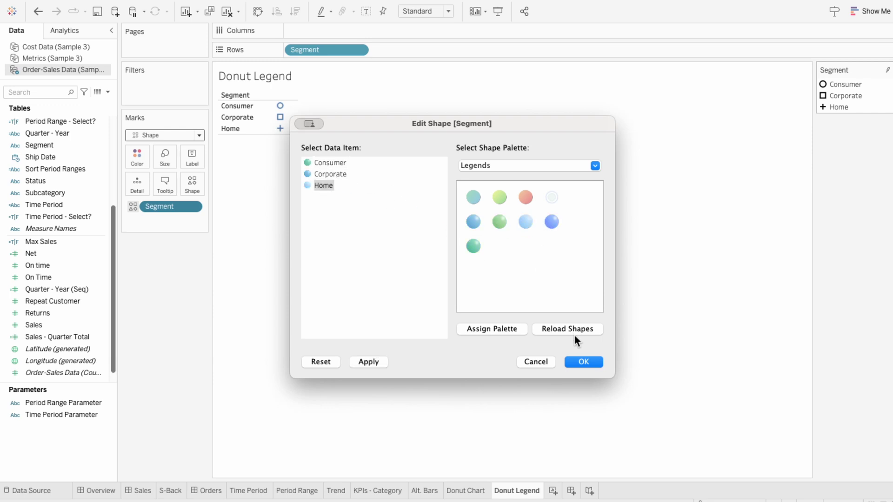
pyautogui.click(583, 362)
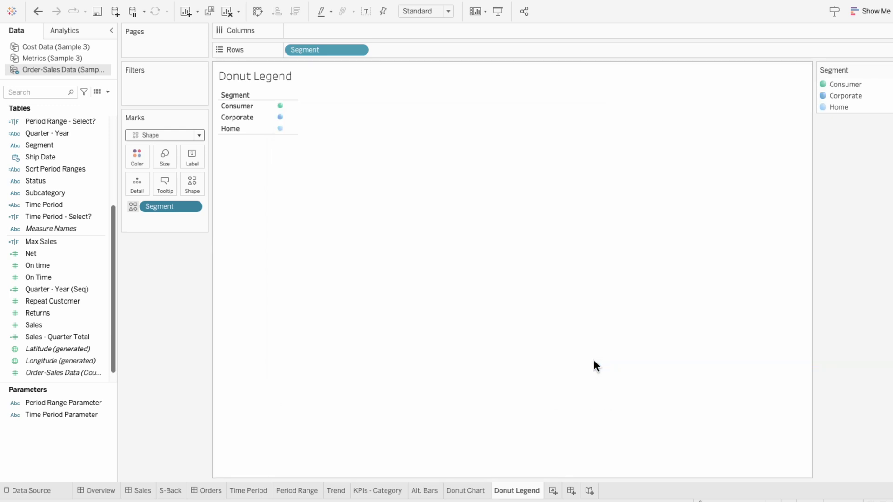
# Adjust the ball size and make the legend rows taller so the balls grow.
pyautogui.click(165, 160)
pyautogui.moveTo(190, 181); pyautogui.dragTo(188, 182)
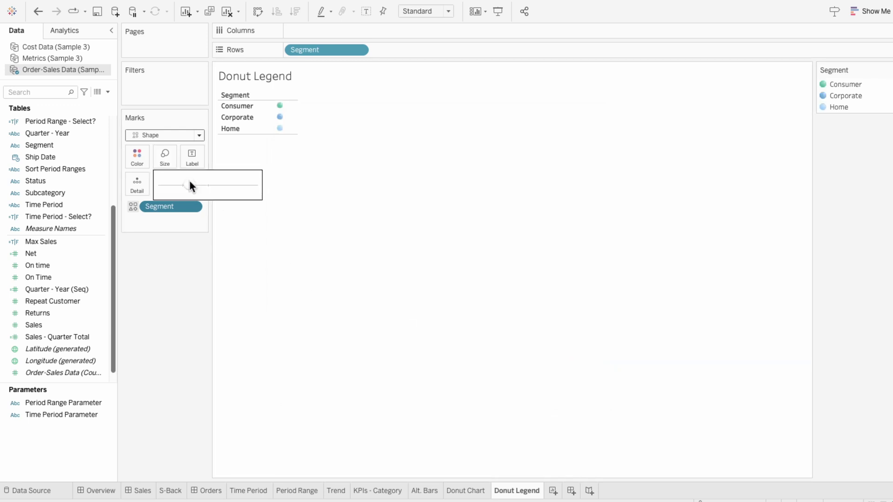
pyautogui.moveTo(235, 133); pyautogui.dragTo(235, 140)
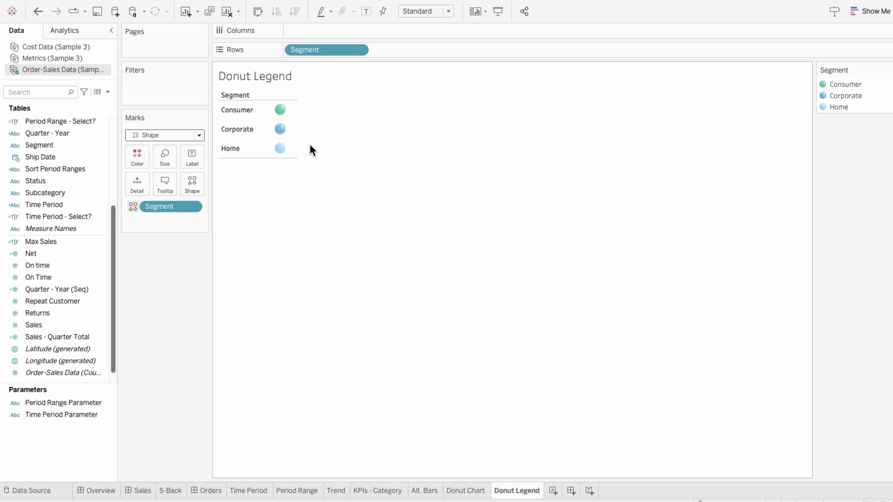
# Label each ball with its right-aligned segment name, widen the column, and add SUM(Sales) to Marks.
pyautogui.moveTo(41, 148); pyautogui.dragTo(146, 222)
pyautogui.click(133, 220)
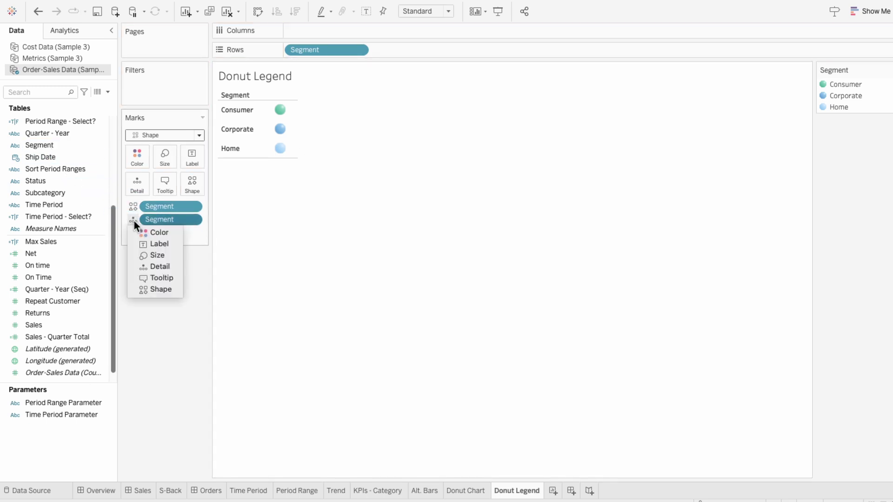
pyautogui.click(148, 240)
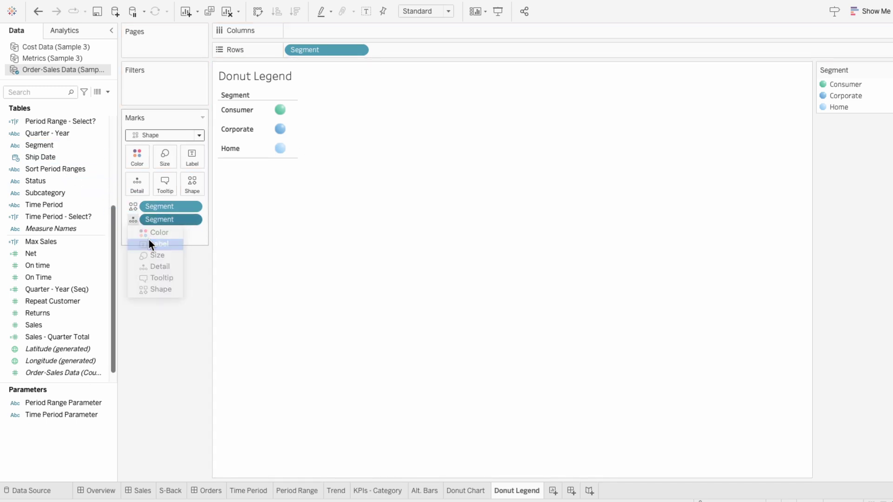
pyautogui.click(191, 161)
pyautogui.click(257, 251)
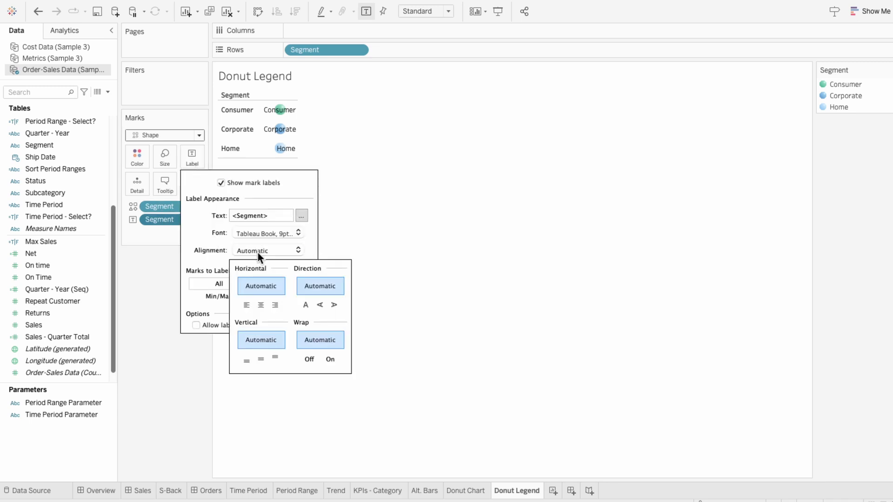
pyautogui.click(274, 308)
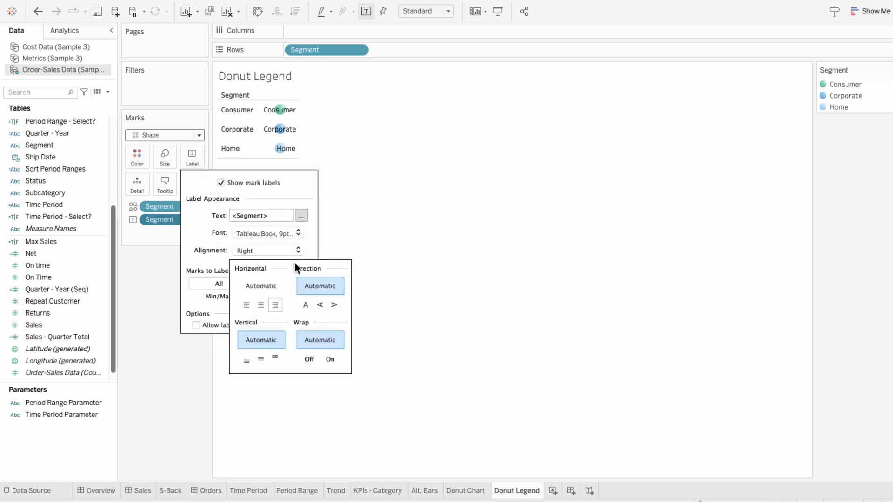
pyautogui.click(350, 186)
pyautogui.moveTo(298, 137); pyautogui.dragTo(367, 139)
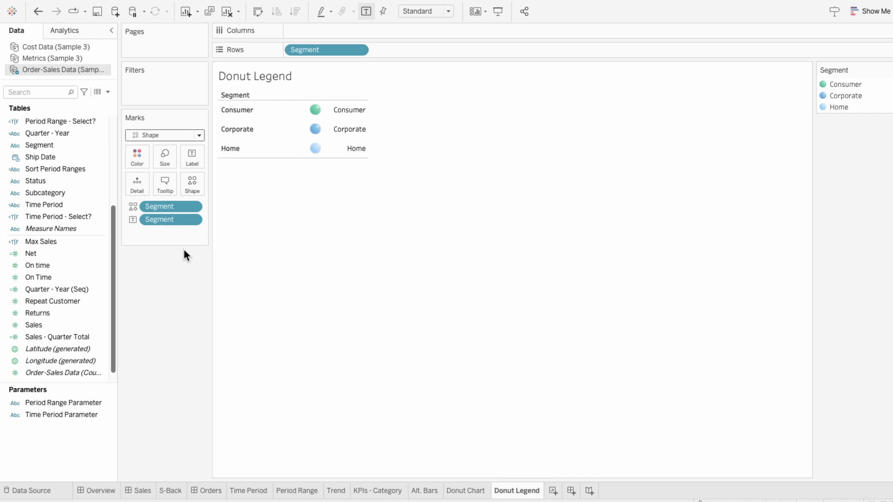
pyautogui.moveTo(76, 325); pyautogui.dragTo(176, 234)
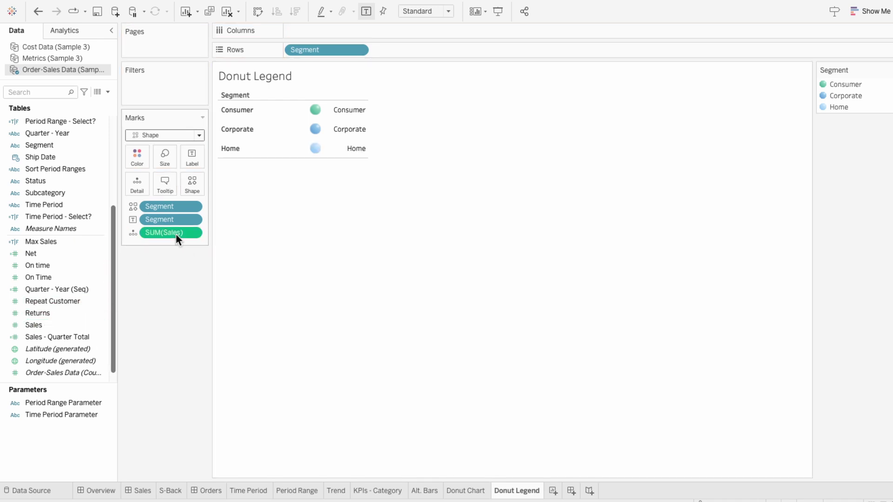
# Make SUM(Sales) a Percent of Total label: Consumer 45.62%, Corporate 30.70%, Home 23.67%.
pyautogui.rightClick(165, 234)
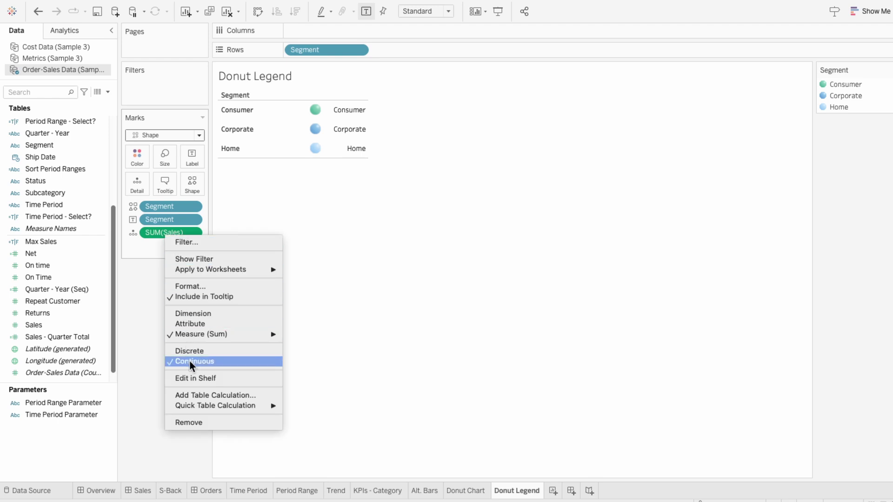
pyautogui.moveTo(216, 403)
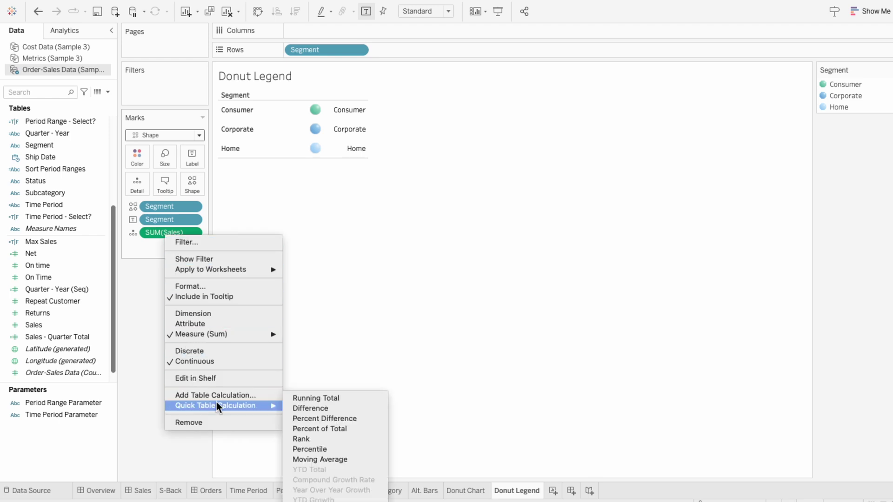
pyautogui.click(328, 426)
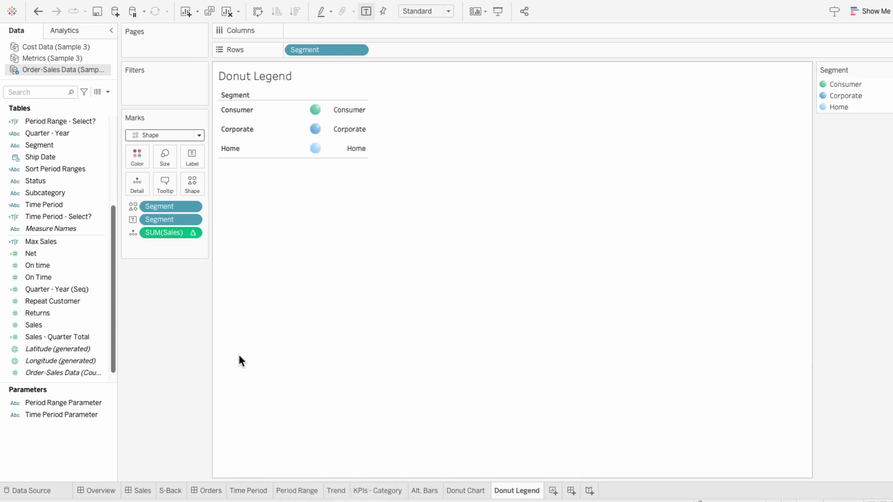
pyautogui.click(133, 235)
pyautogui.click(141, 255)
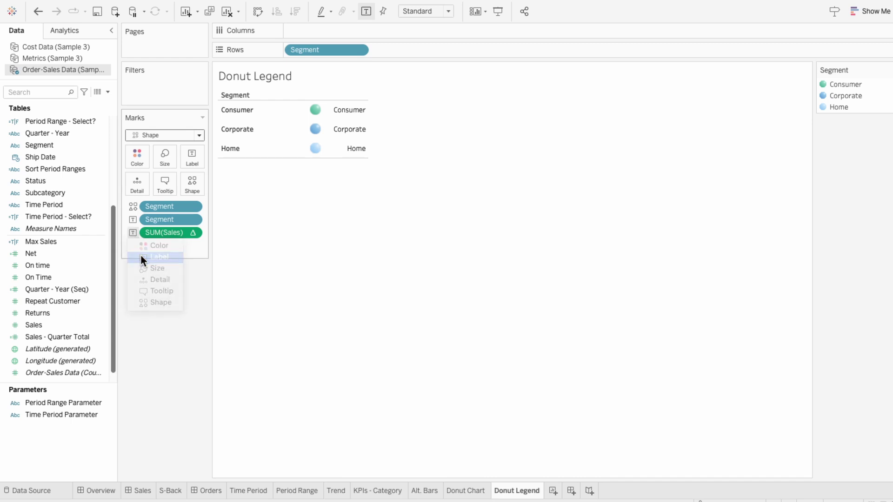
# In the label text editor, put the segment name above the percentage and right-align the text.
pyautogui.click(191, 158)
pyautogui.click(301, 215)
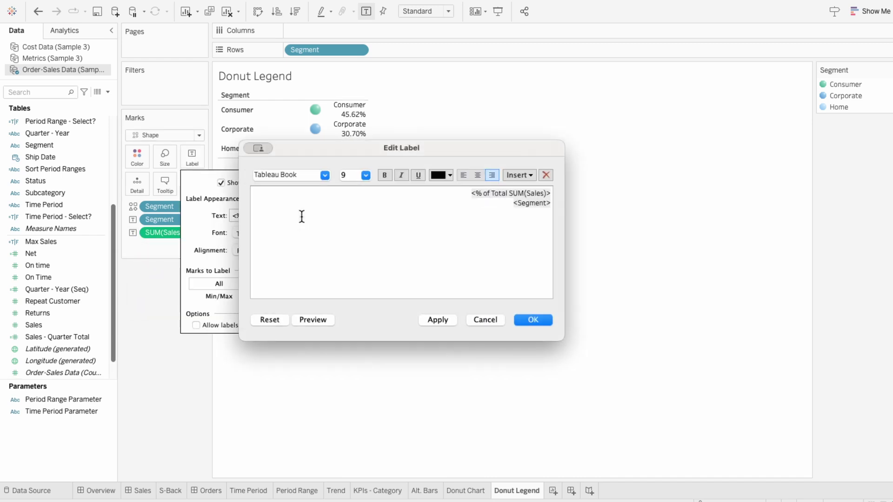
pyautogui.moveTo(513, 203); pyautogui.dragTo(471, 193)
pyautogui.press('Return')
pyautogui.press('super+a')
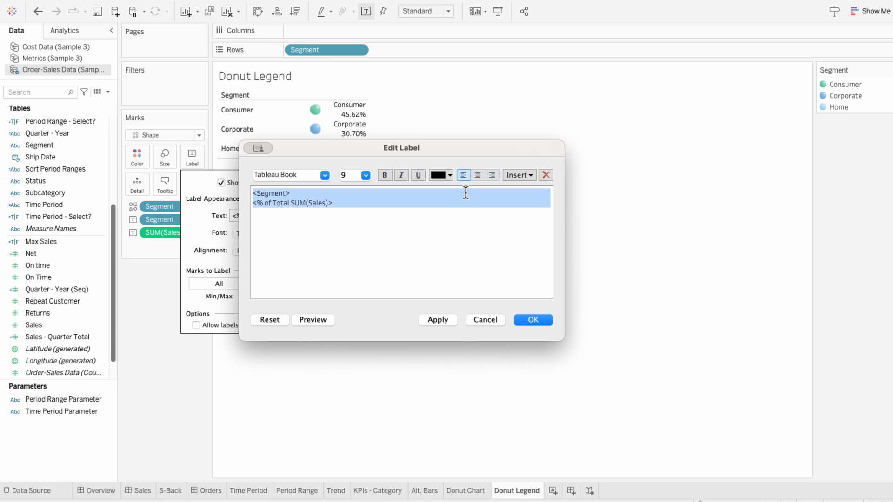
pyautogui.click(491, 175)
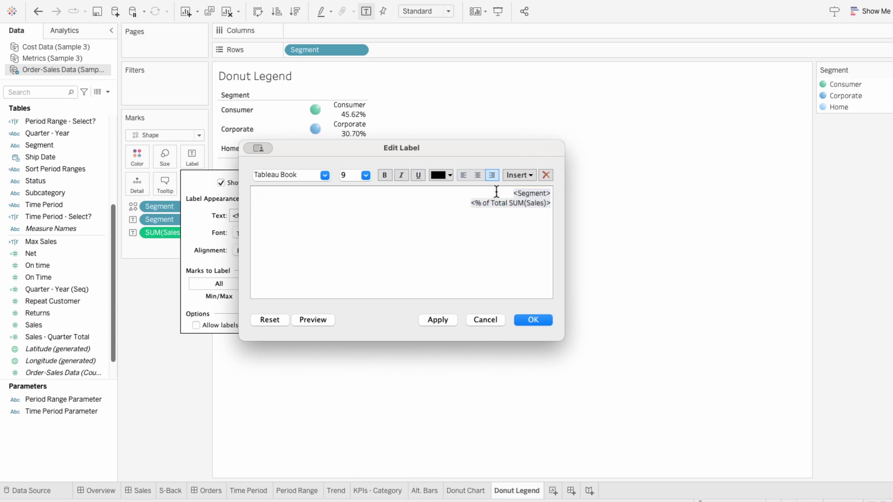
# Set the label font to Tableau Regular and make the segment name bold.
pyautogui.click(325, 176)
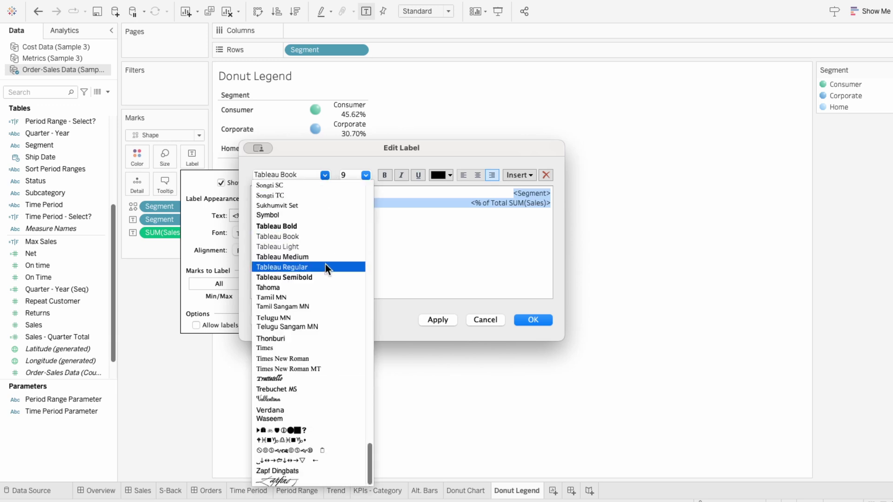
pyautogui.click(325, 269)
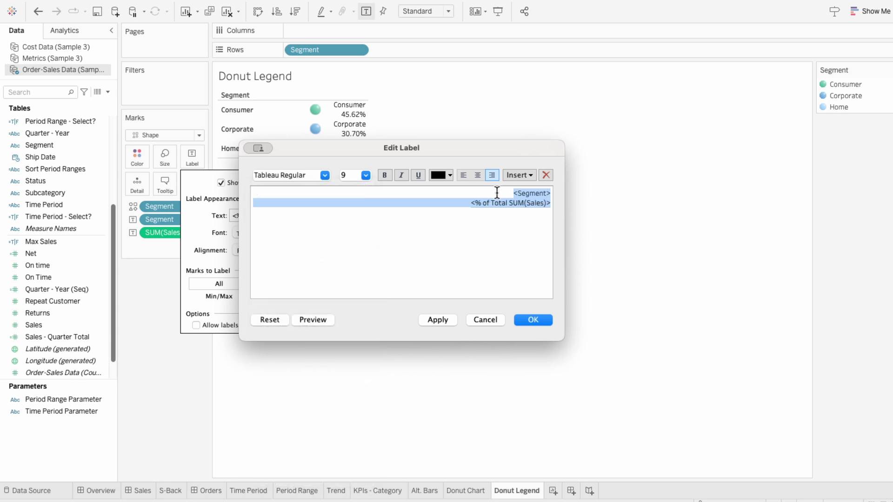
pyautogui.moveTo(494, 193); pyautogui.dragTo(557, 191)
pyautogui.click(389, 172)
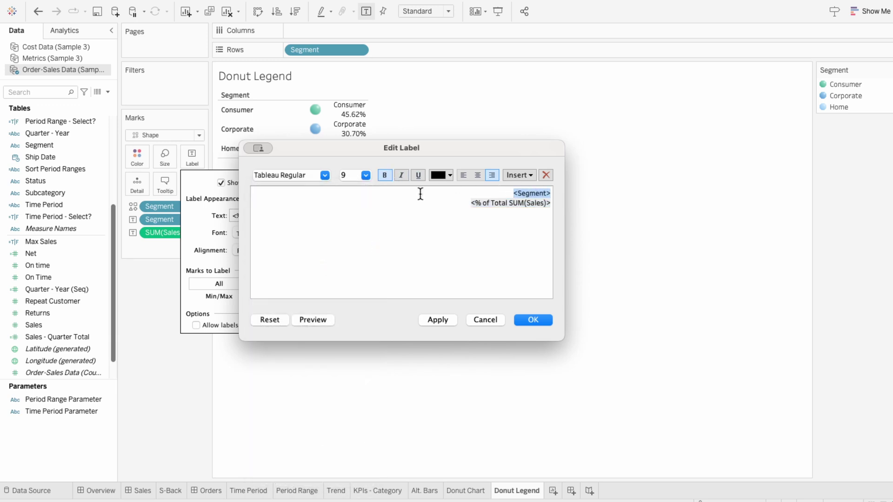
pyautogui.click(545, 320)
pyautogui.click(545, 319)
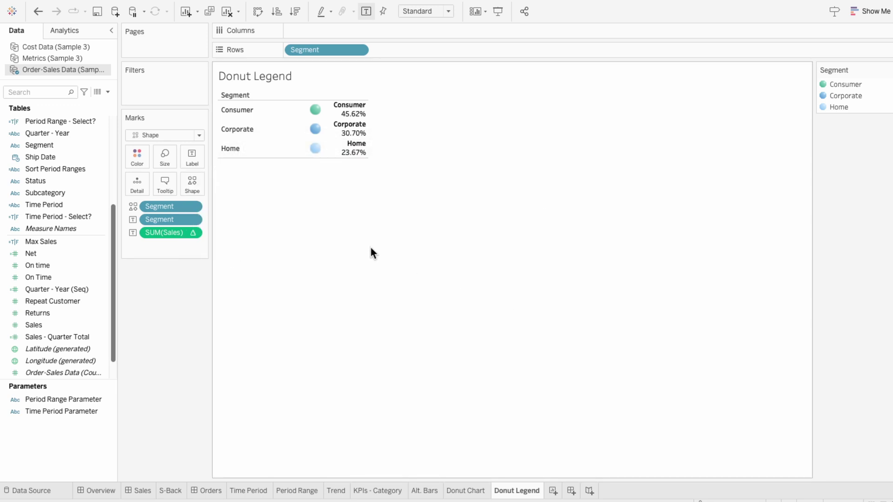
# Hide the Segment row header column on the Donut Legend sheet.
pyautogui.rightClick(230, 153)
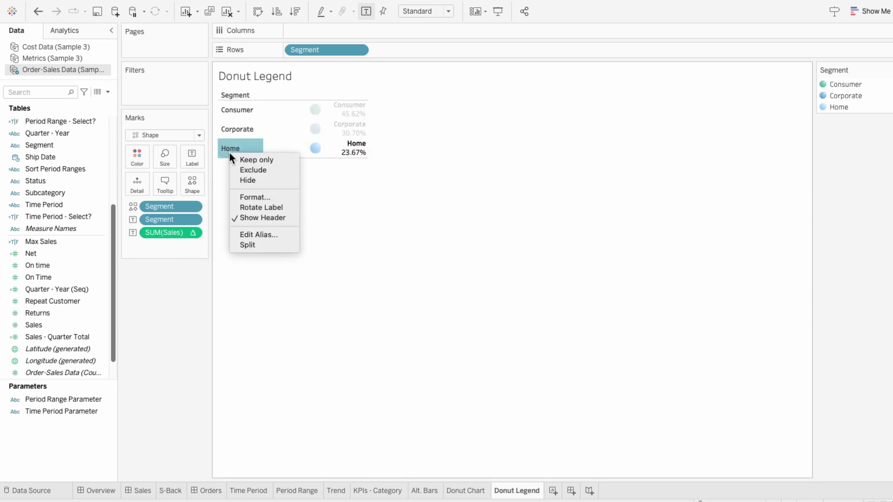
pyautogui.click(251, 218)
pyautogui.click(251, 191)
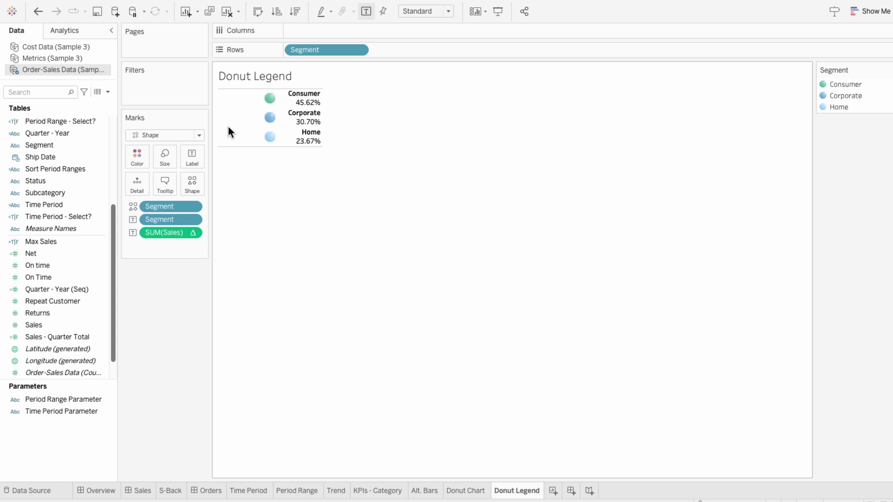
# Set the Donut Legend worksheet shading to None.
pyautogui.rightClick(228, 128)
pyautogui.click(242, 175)
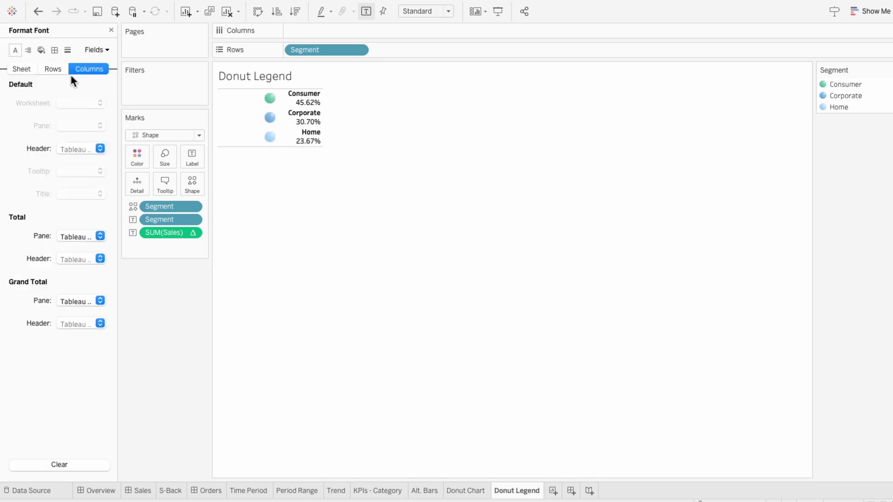
pyautogui.click(41, 50)
pyautogui.click(26, 68)
pyautogui.click(77, 103)
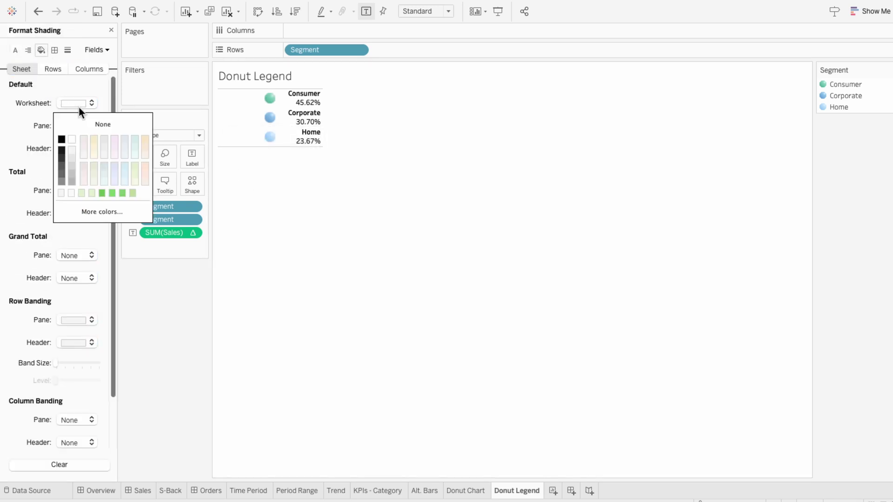
pyautogui.click(80, 124)
# Set the row divider lines to None.
pyautogui.click(54, 49)
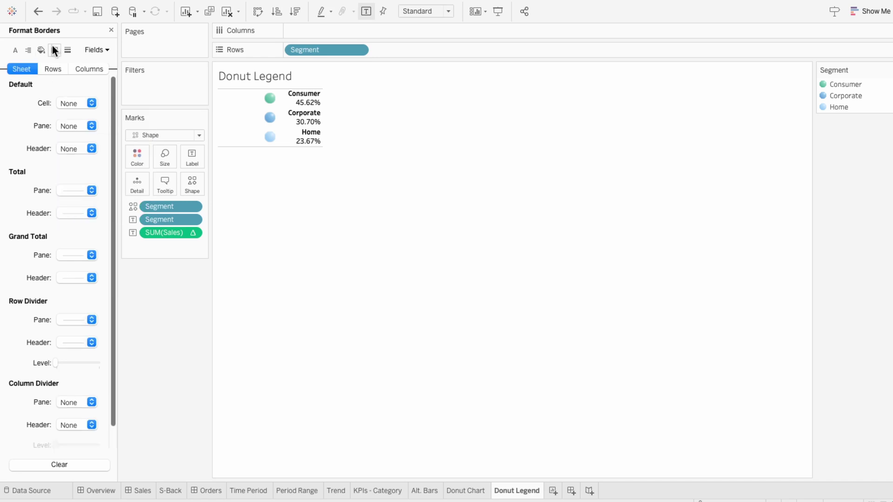
pyautogui.click(71, 319)
pyautogui.click(70, 338)
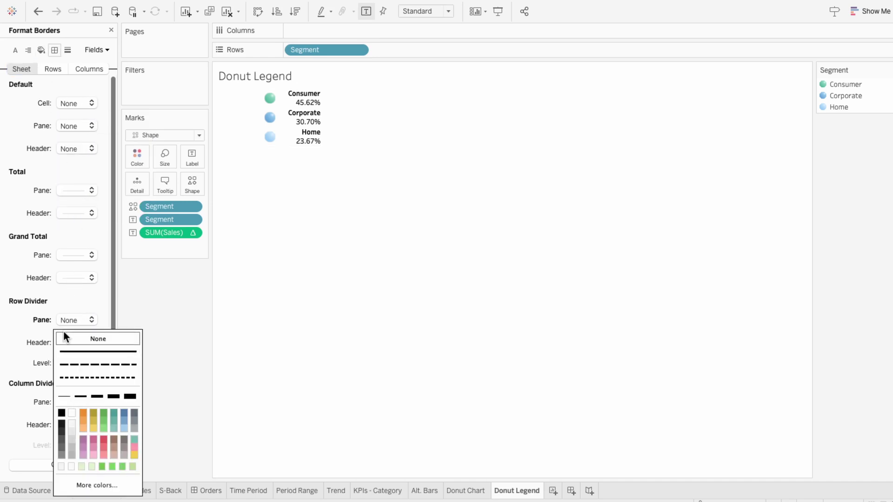
pyautogui.click(111, 30)
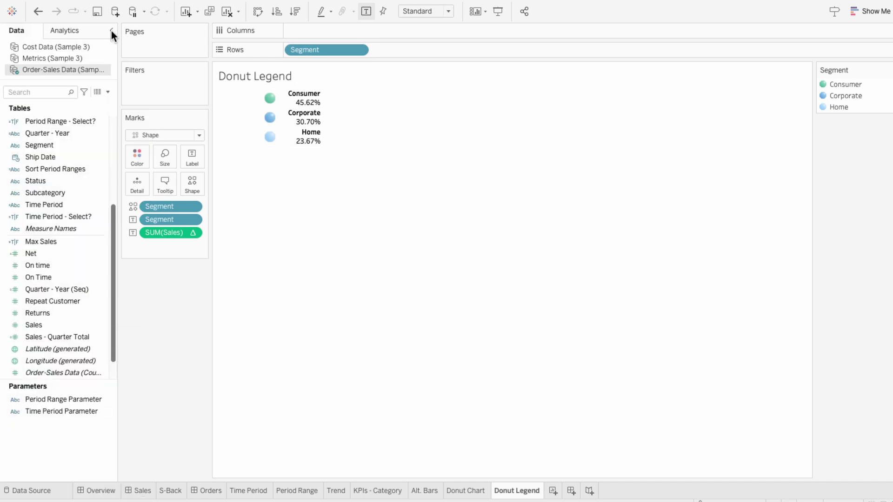
# Add the Donut Chart sheet to the Sales dashboard as floating and hide its title.
pyautogui.click(142, 491)
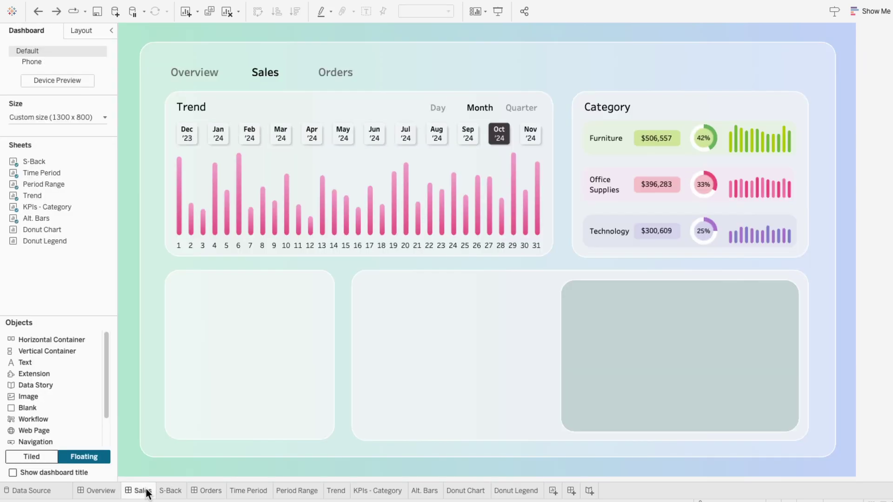
pyautogui.moveTo(42, 230); pyautogui.dragTo(167, 287)
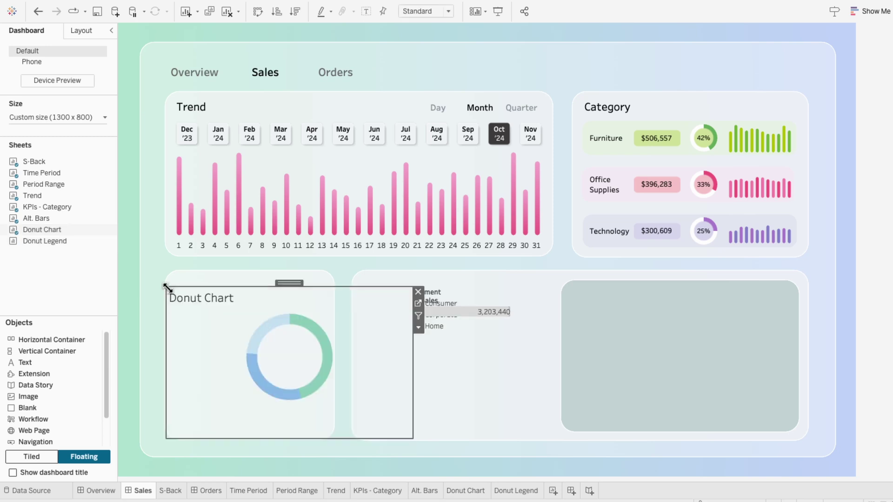
pyautogui.rightClick(183, 300)
pyautogui.click(204, 325)
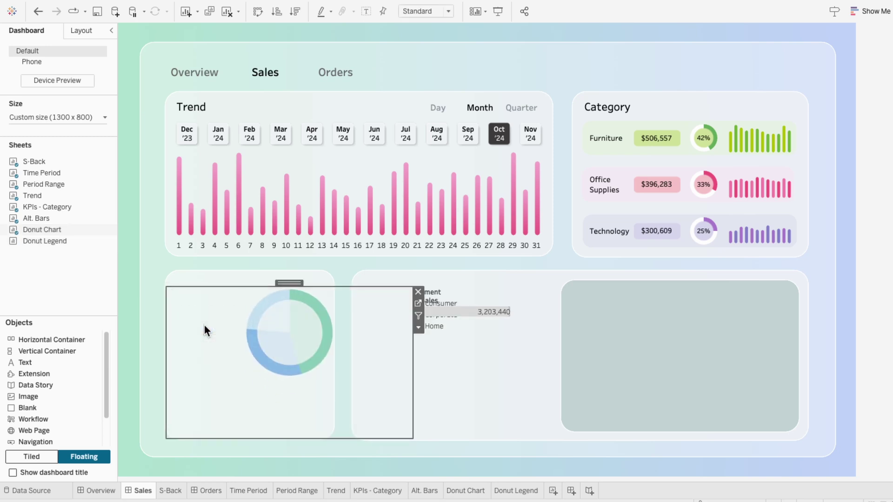
# Remove the Segment legend, set the donut to Entire View, and shrink it into the lower-left panel.
pyautogui.click(474, 299)
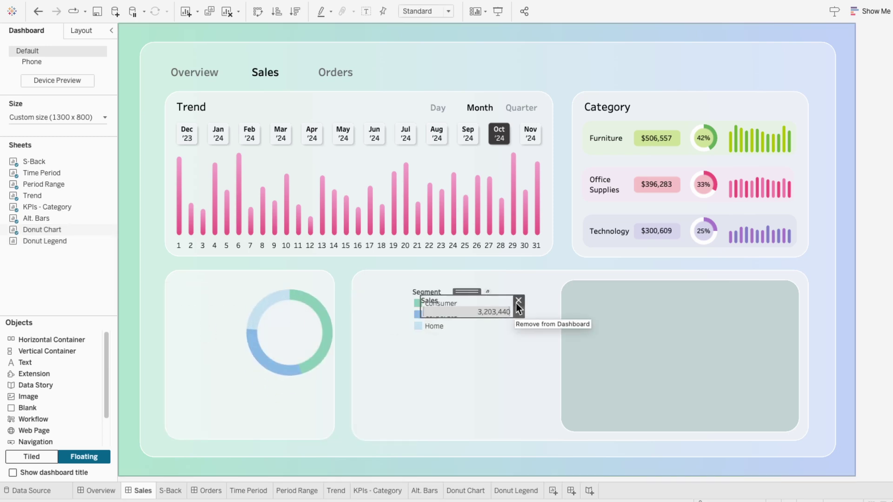
pyautogui.click(497, 292)
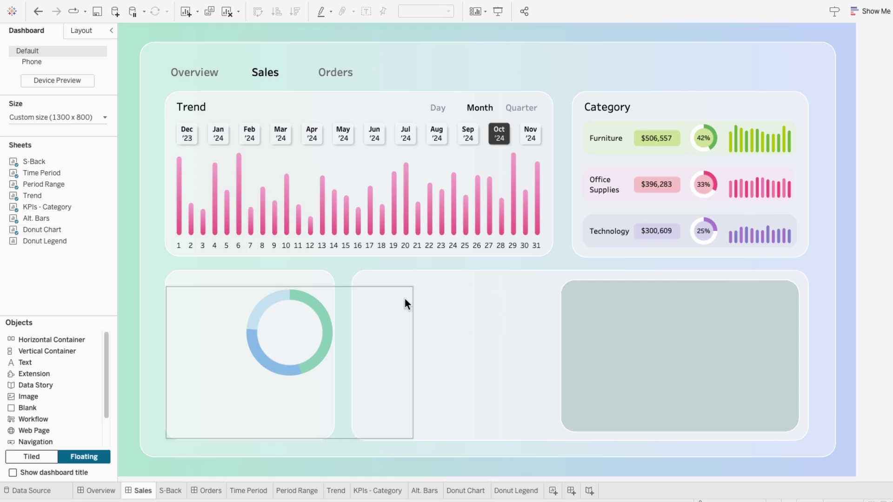
pyautogui.click(219, 327)
pyautogui.click(414, 12)
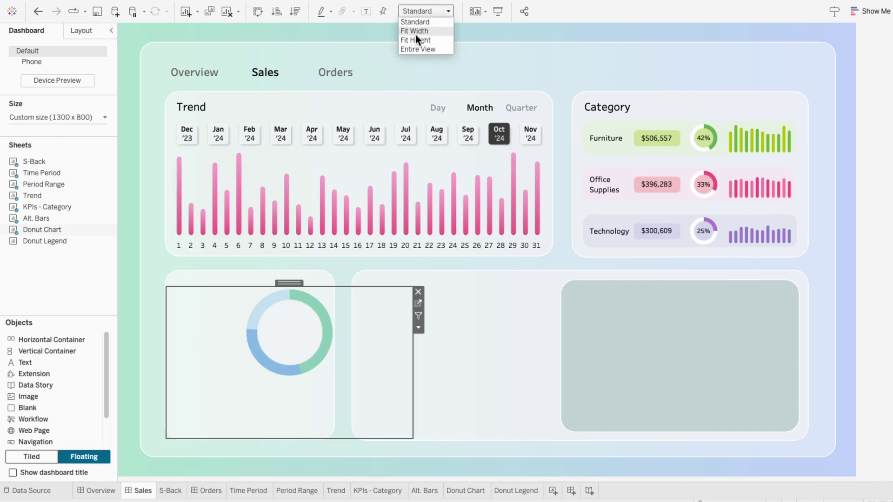
pyautogui.click(417, 49)
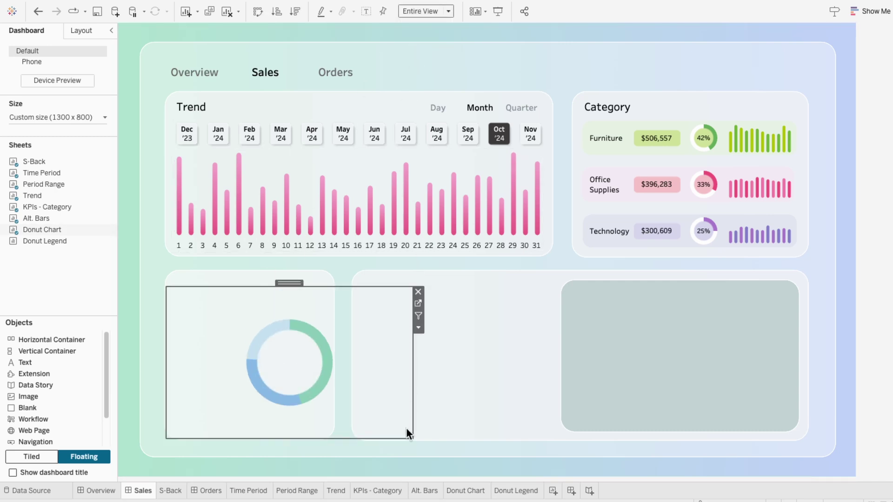
pyautogui.moveTo(412, 438); pyautogui.dragTo(330, 434)
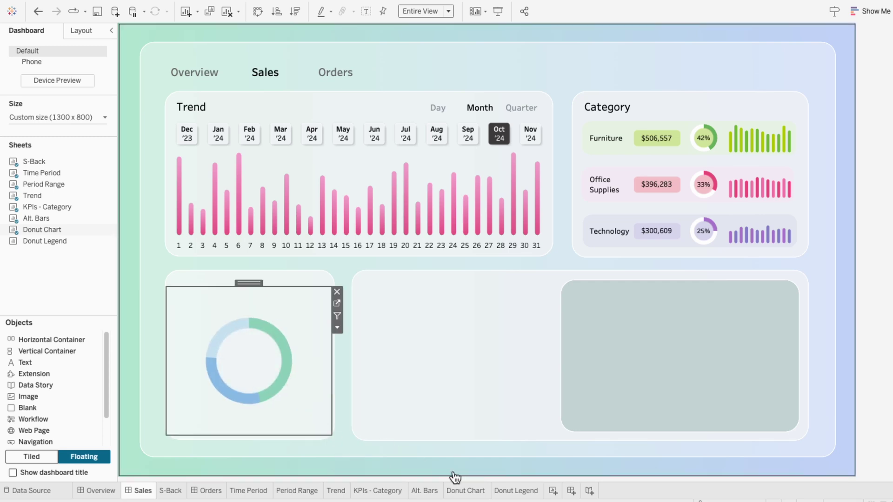
# Enlarge the Pie mark size on the Donut Chart sheet.
pyautogui.click(467, 490)
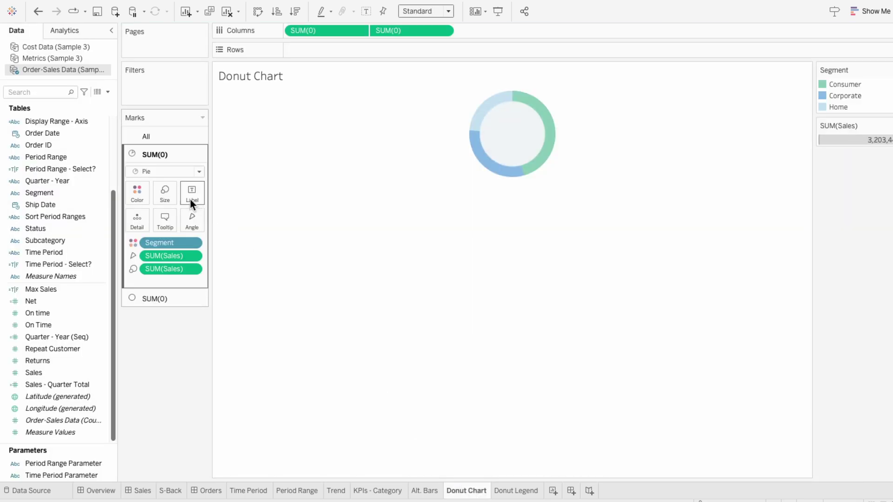
pyautogui.click(172, 194)
pyautogui.click(215, 221)
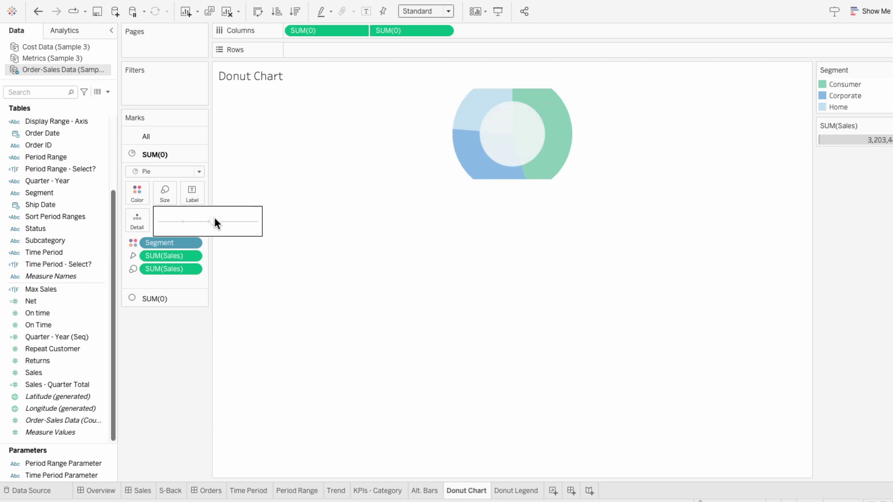
# Increase the Circle mark size to widen the donut's hole, then return to Sales.
pyautogui.click(174, 292)
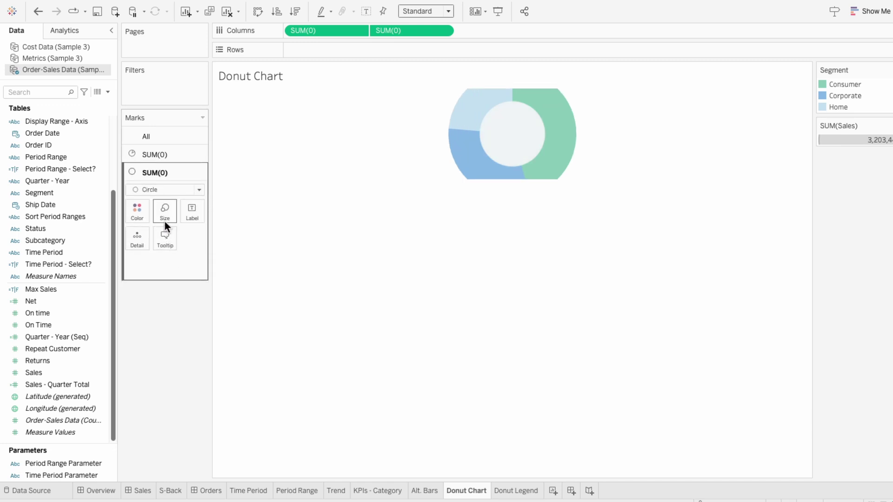
pyautogui.click(164, 210)
pyautogui.moveTo(216, 238); pyautogui.dragTo(209, 237)
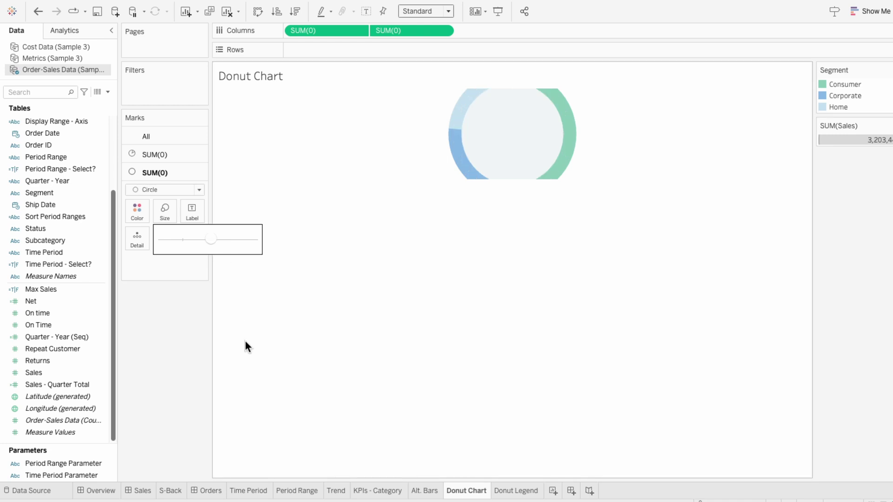
pyautogui.click(148, 487)
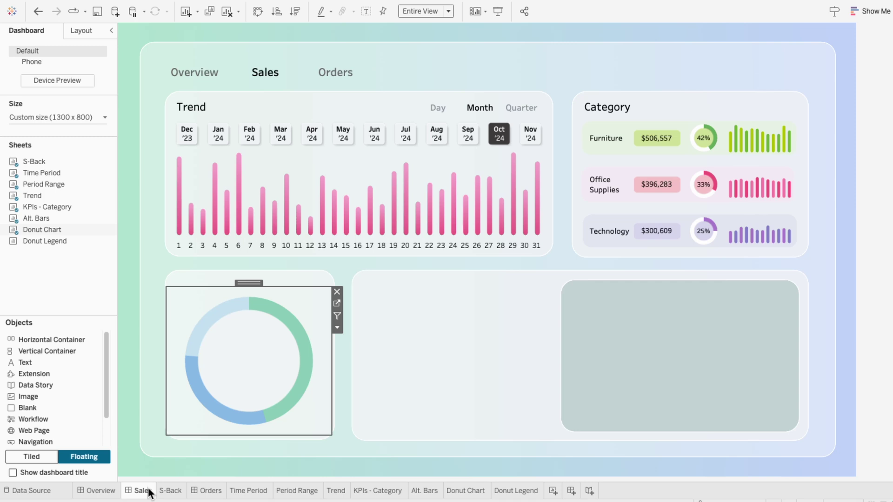
# Add the Donut Legend sheet as floating, hide its title, and fit it to Entire View.
pyautogui.moveTo(57, 239); pyautogui.dragTo(211, 291)
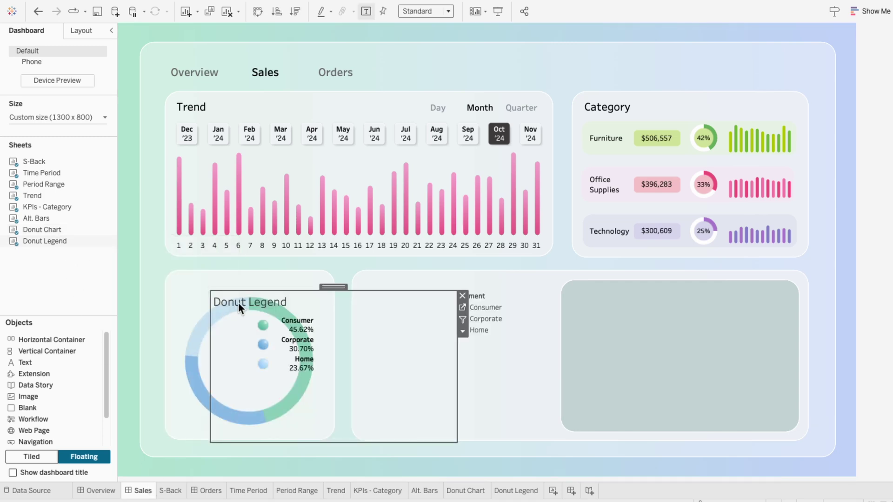
pyautogui.rightClick(238, 305)
pyautogui.click(255, 327)
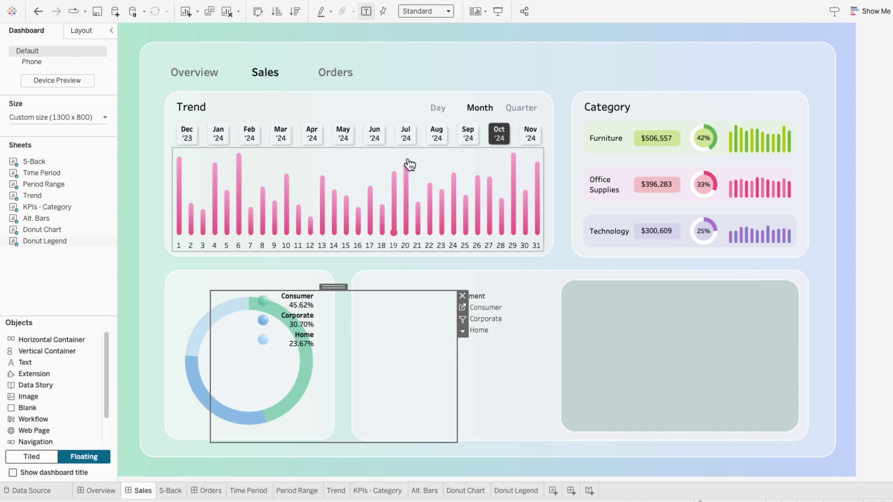
pyautogui.click(421, 14)
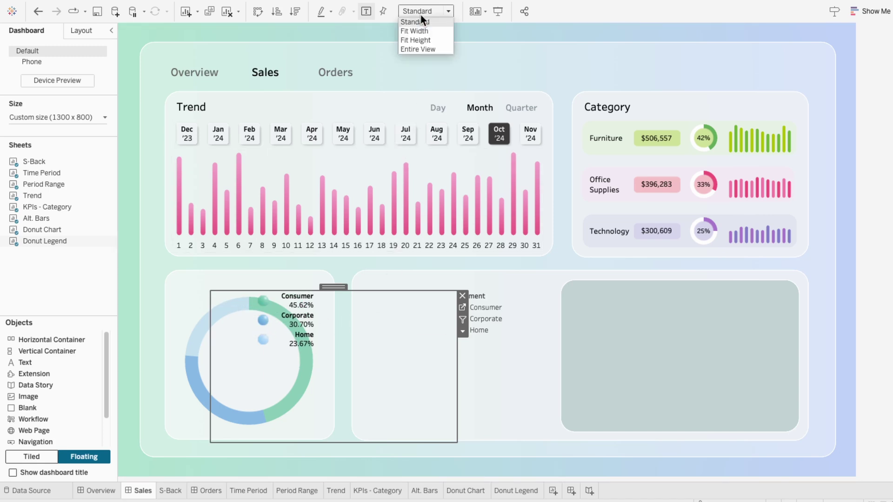
pyautogui.click(422, 49)
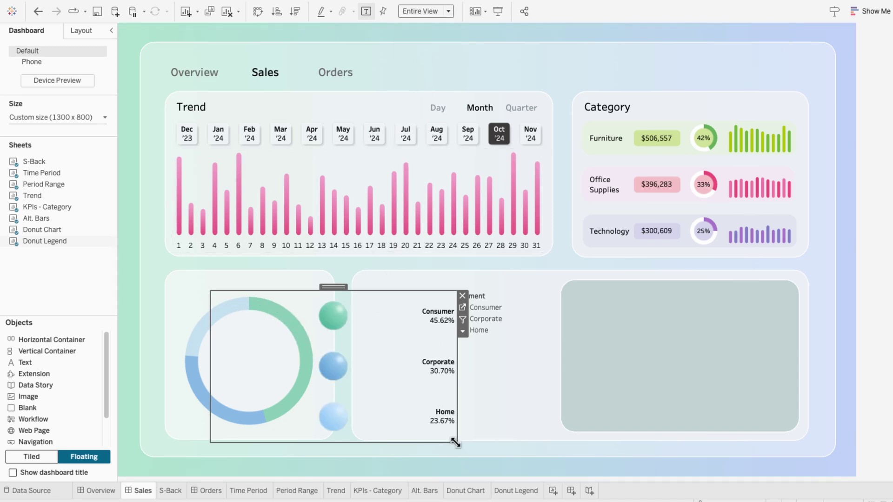
# Resize and move the legend into the donut's centre and remove the leftover Segment legend.
pyautogui.moveTo(455, 444); pyautogui.dragTo(309, 361)
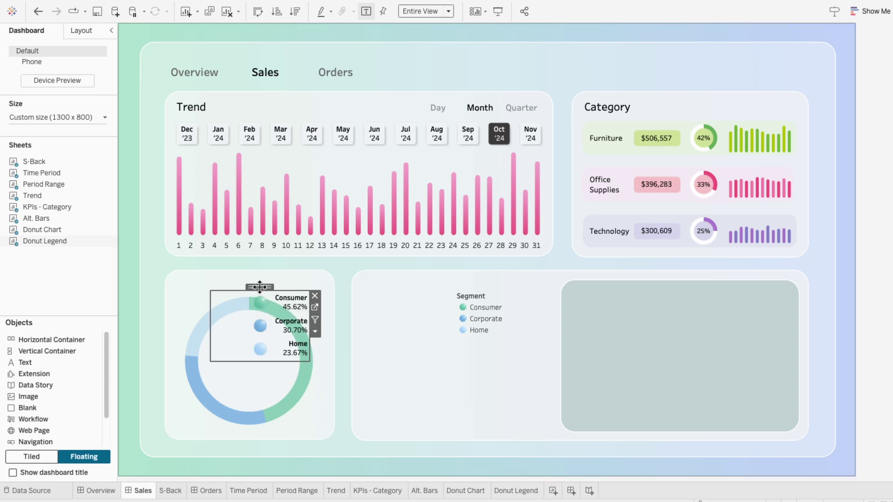
pyautogui.moveTo(259, 287); pyautogui.dragTo(215, 316)
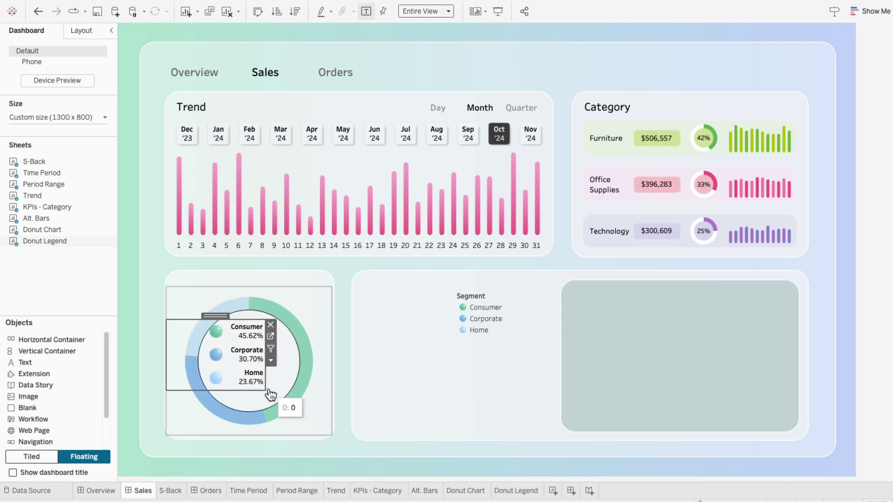
pyautogui.moveTo(270, 394)
pyautogui.mouseDown()
pyautogui.moveTo(282, 403)
pyautogui.moveTo(279, 390)
pyautogui.mouseUp()
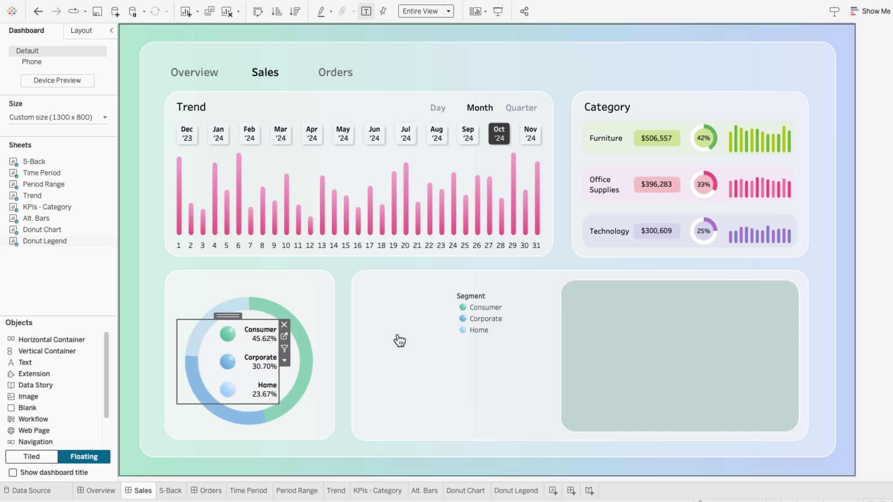
pyautogui.click(472, 297)
pyautogui.click(539, 296)
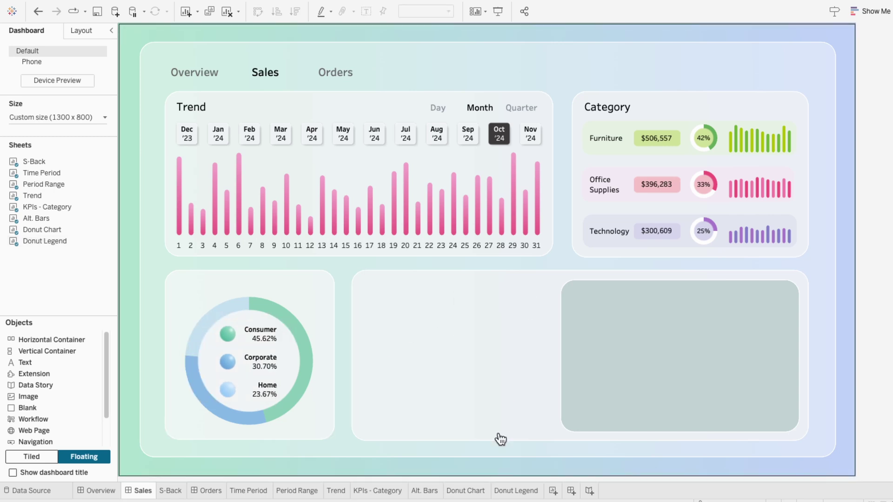
pyautogui.click(466, 490)
# Nudge the Pie marks Size up slightly so the ring encloses the centre legend.
pyautogui.click(138, 154)
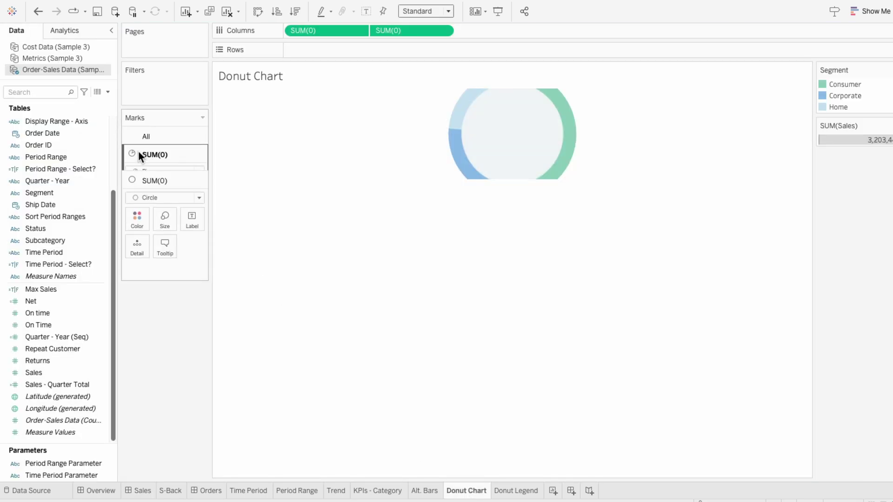
pyautogui.click(168, 191)
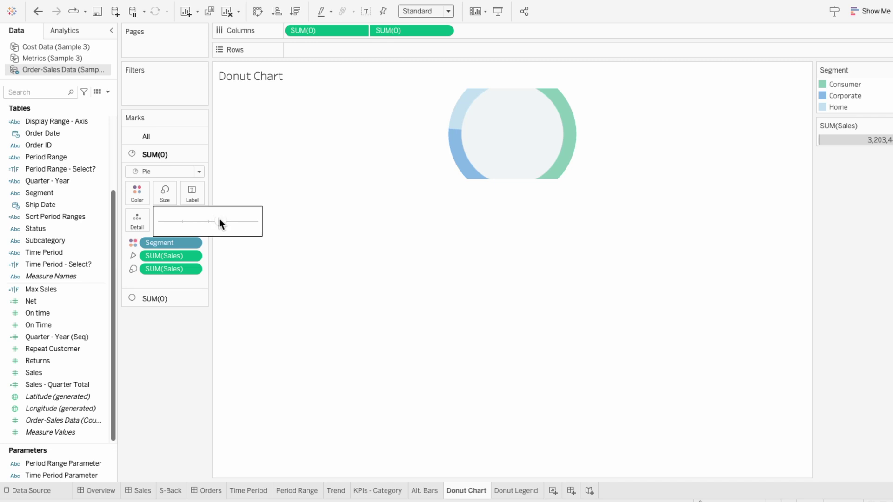
pyautogui.click(141, 491)
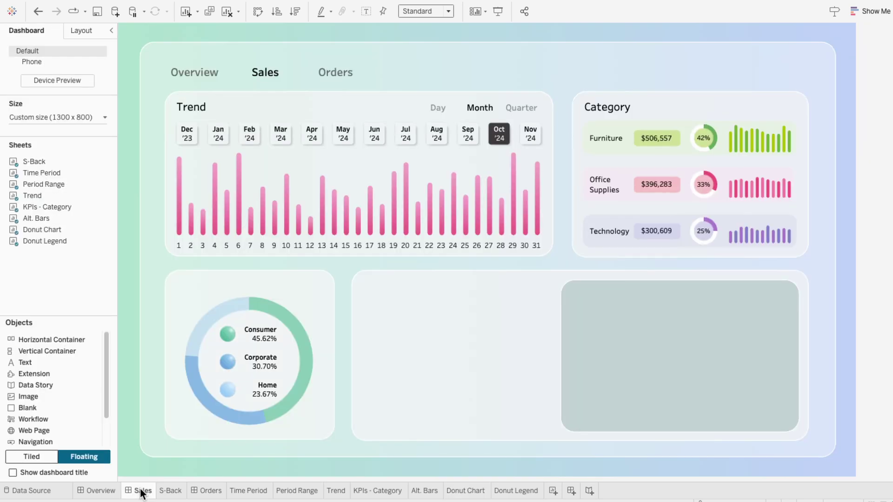